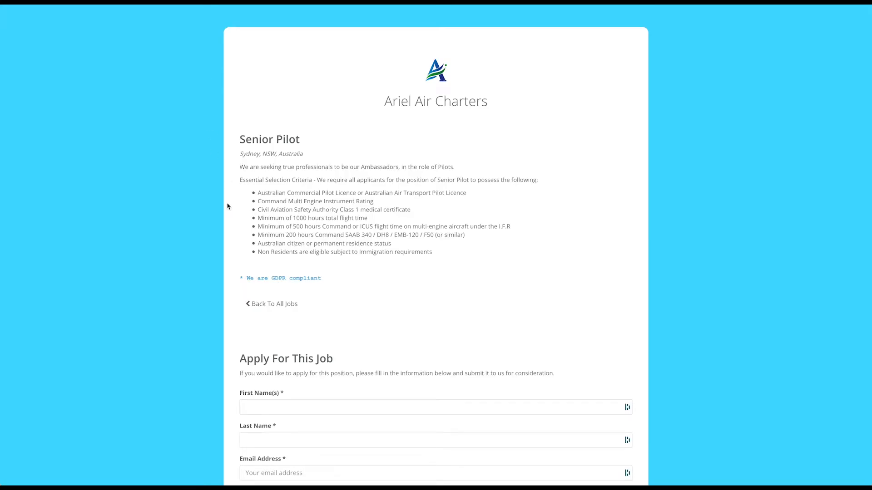
Step: Scroll through the public Senior Pilot application form
scroll(227, 204, "down", 3)
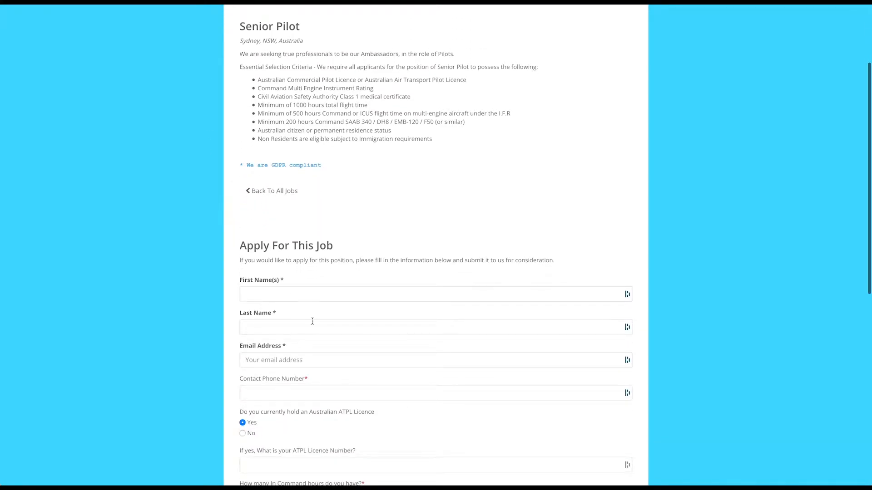
scroll(309, 320, "down", 3)
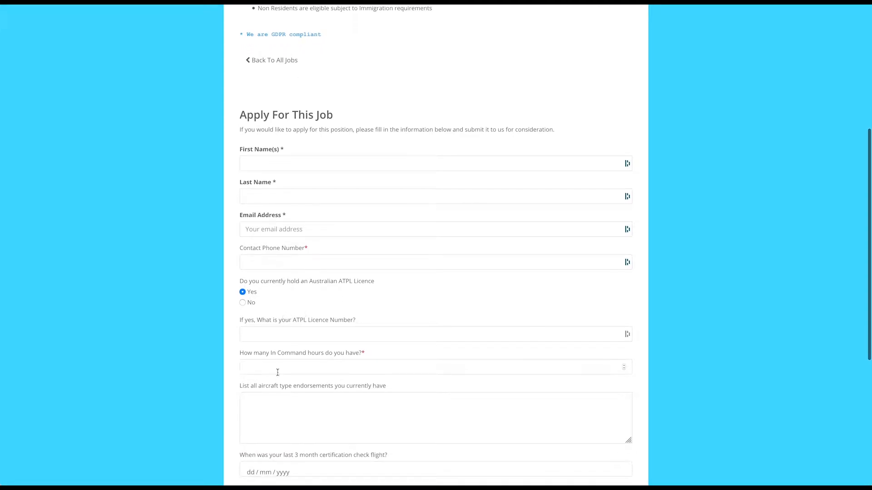
scroll(278, 373, "down", 2)
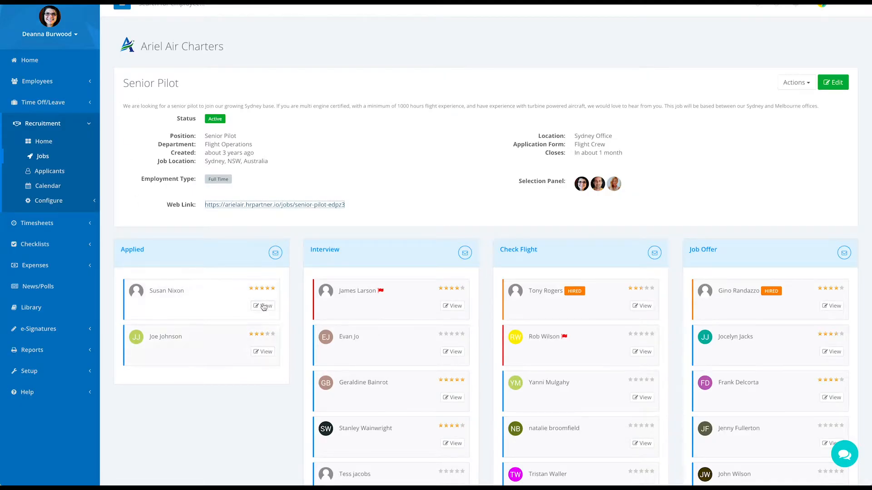
Step: Open the first Applied candidate's Senior Pilot application and scroll through it
left_click(265, 305)
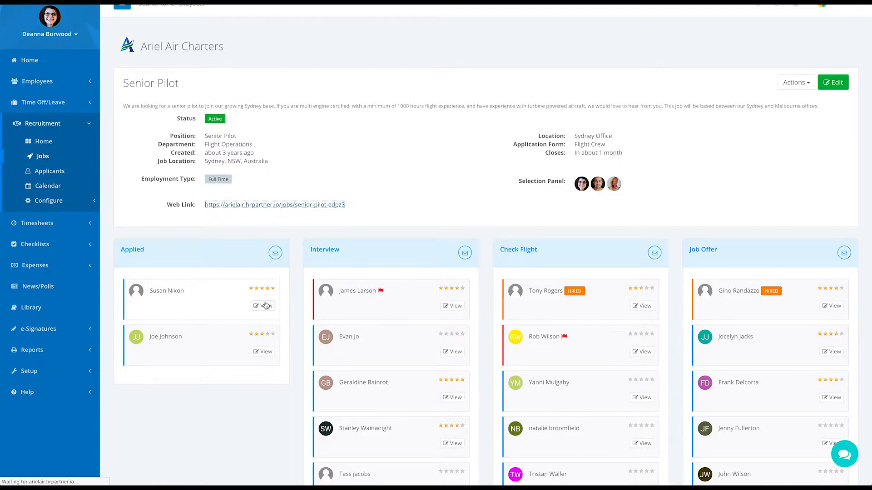
scroll(340, 290, "down", 3)
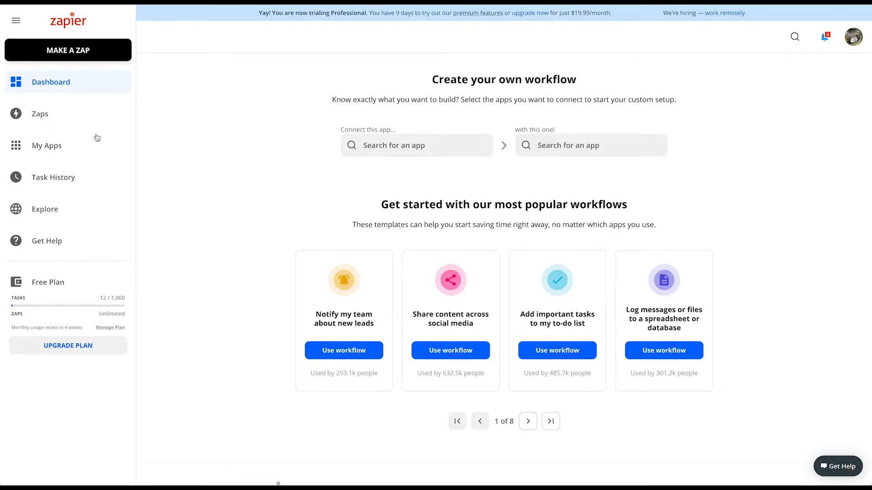
Step: Create a new zap triggered by HR Partner's New Job Application event
left_click(36, 117)
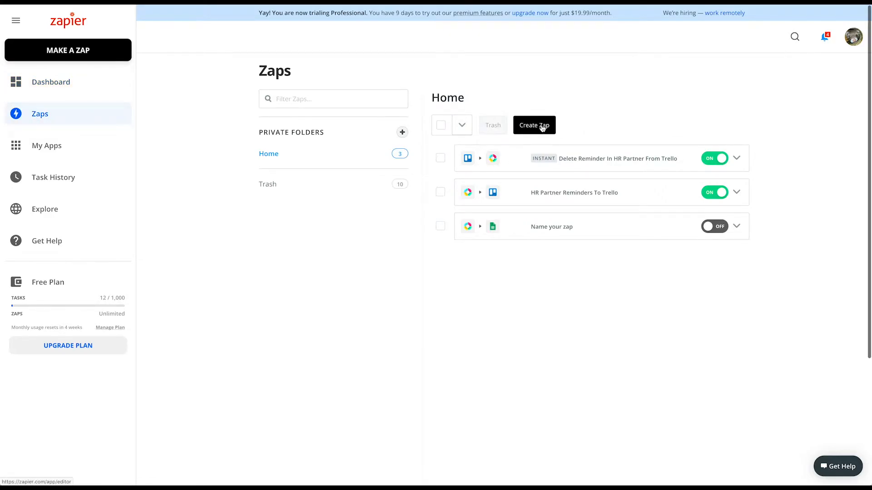
left_click(542, 129)
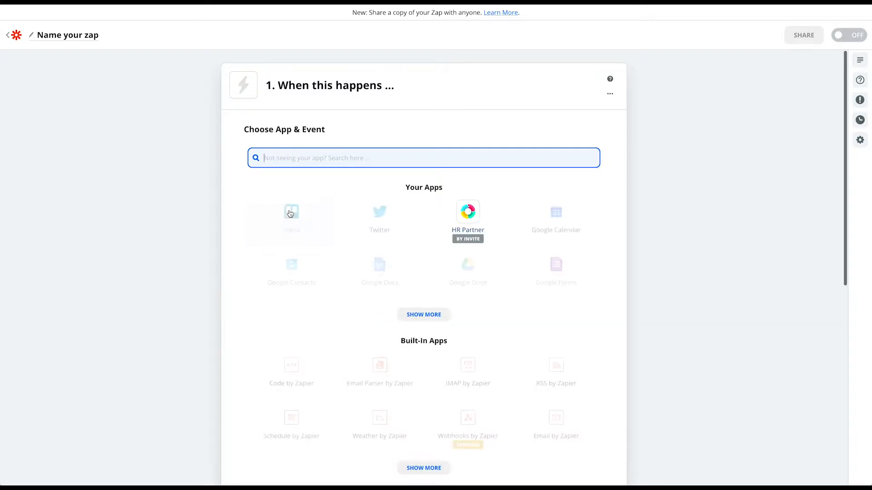
left_click(469, 220)
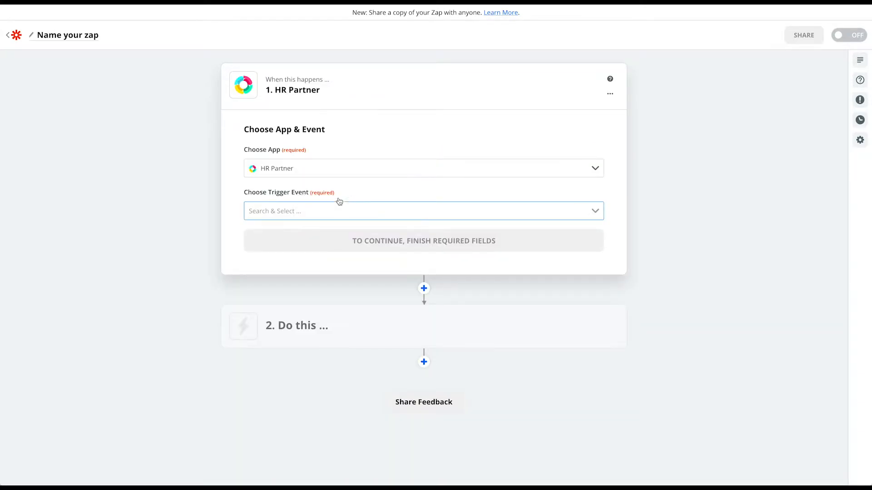
left_click(308, 212)
scroll(326, 264, "down", 1)
scroll(326, 265, "down", 1)
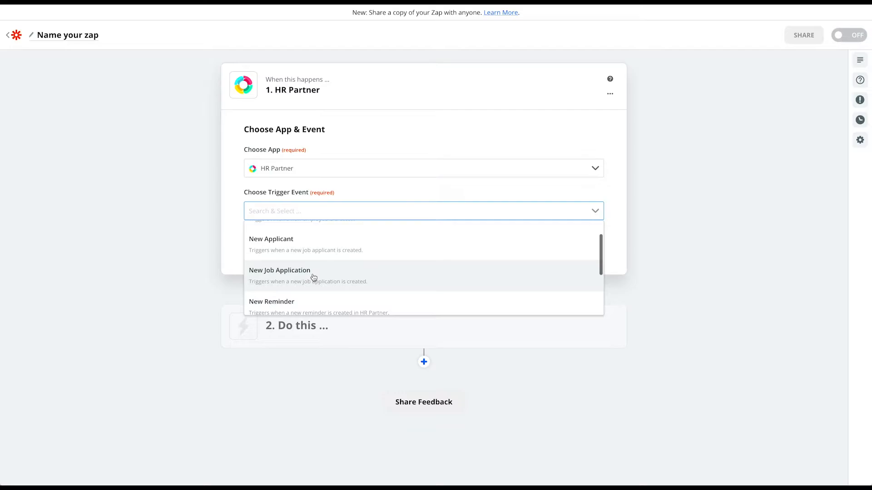
left_click(313, 277)
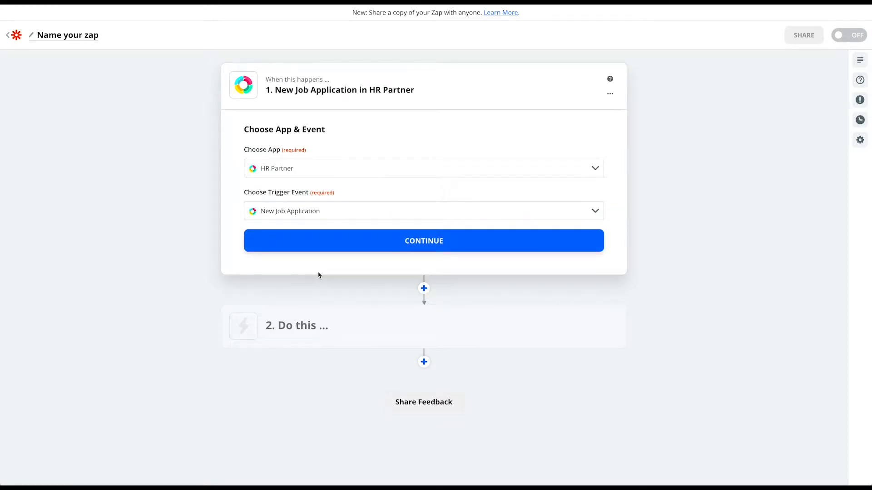
left_click(452, 245)
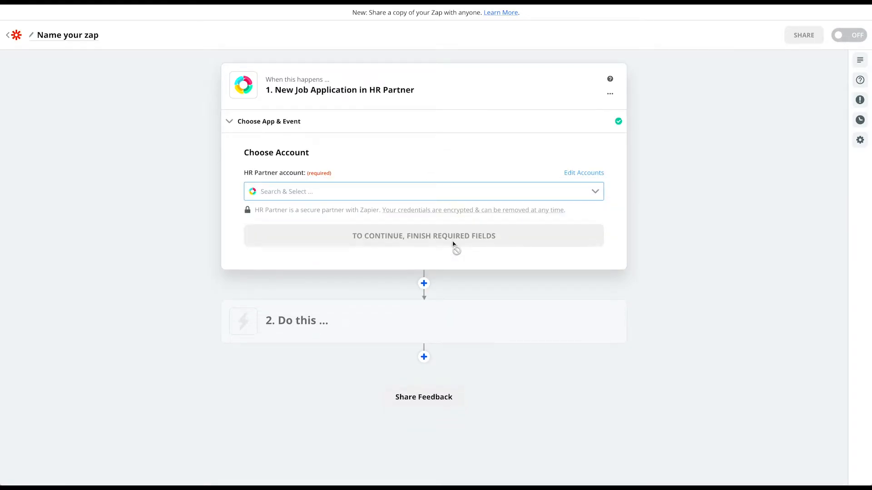
Step: Connect the company's HR Partner account to the trigger
left_click(433, 192)
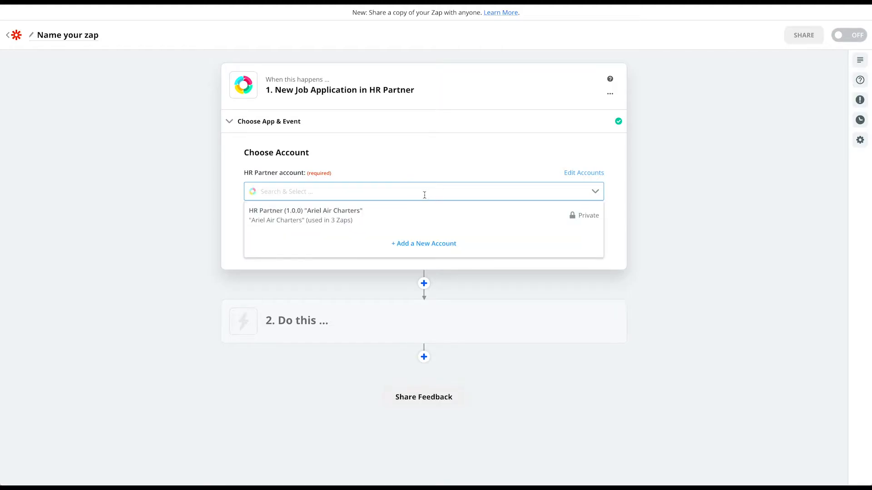
left_click(334, 217)
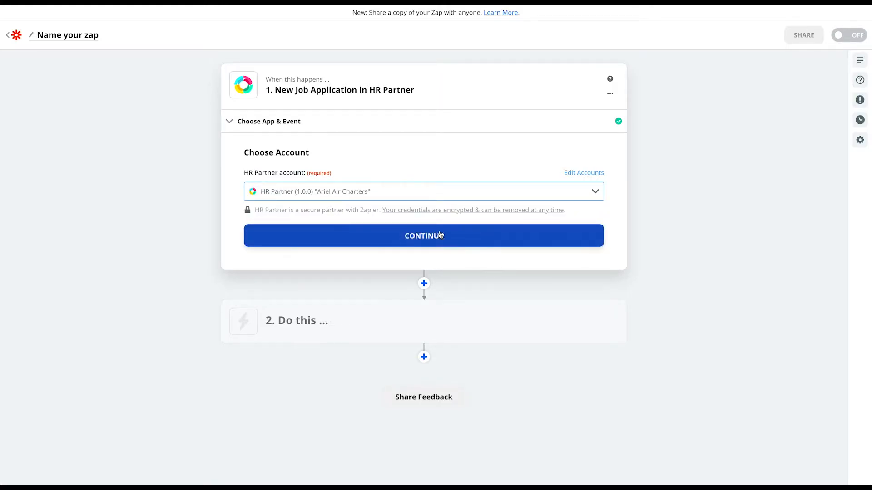
left_click(446, 238)
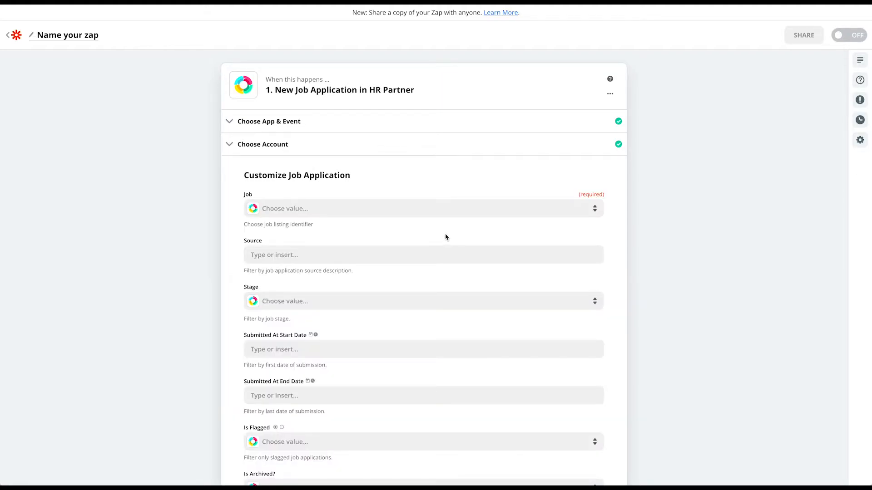
Step: Set the trigger's Job filter to Senior Pilot and confirm the customization
scroll(444, 238, "down", 2)
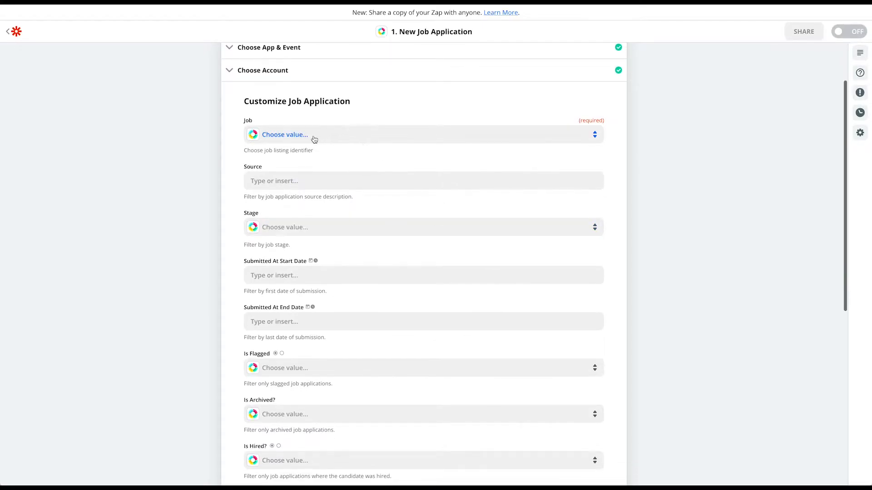
left_click(313, 139)
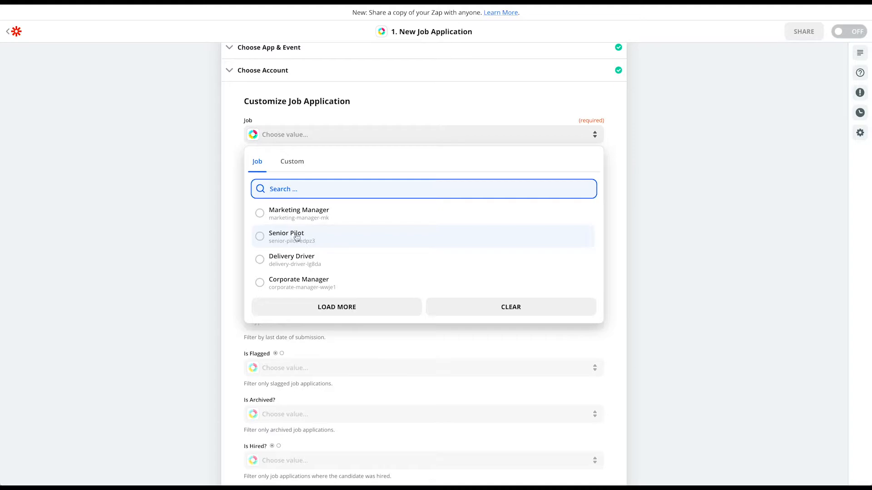
left_click(260, 239)
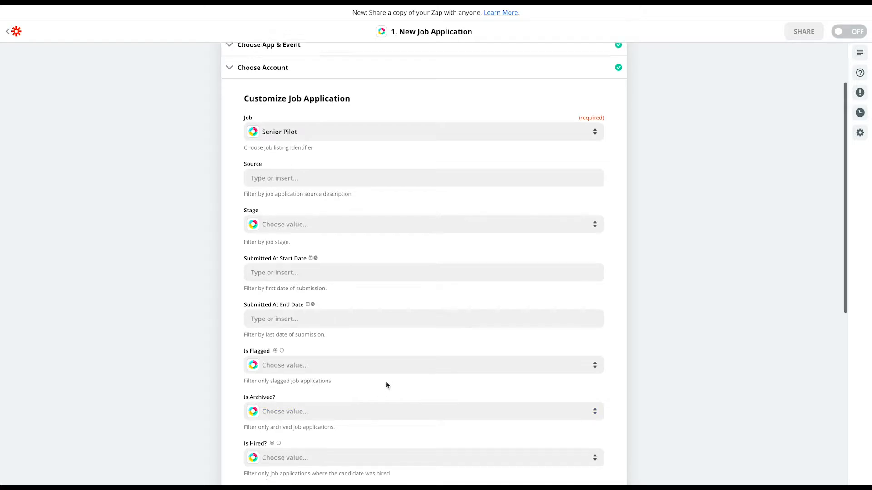
scroll(385, 384, "down", 3)
scroll(384, 388, "down", 1)
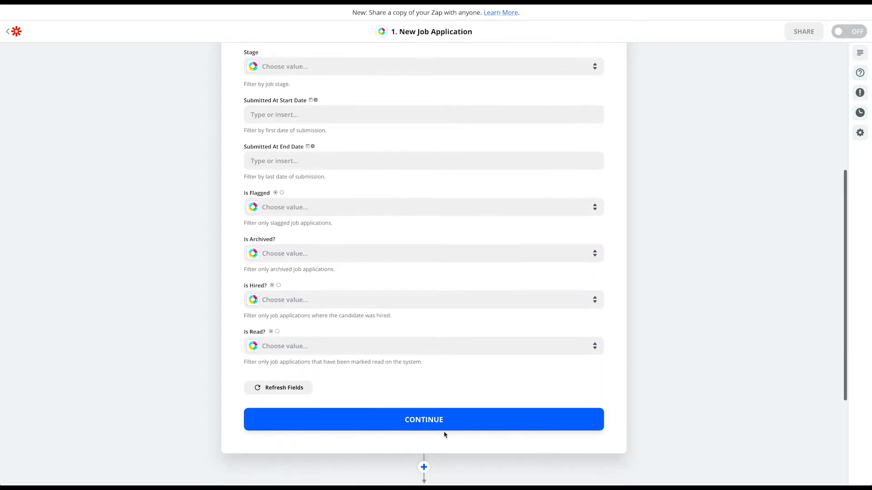
left_click(433, 420)
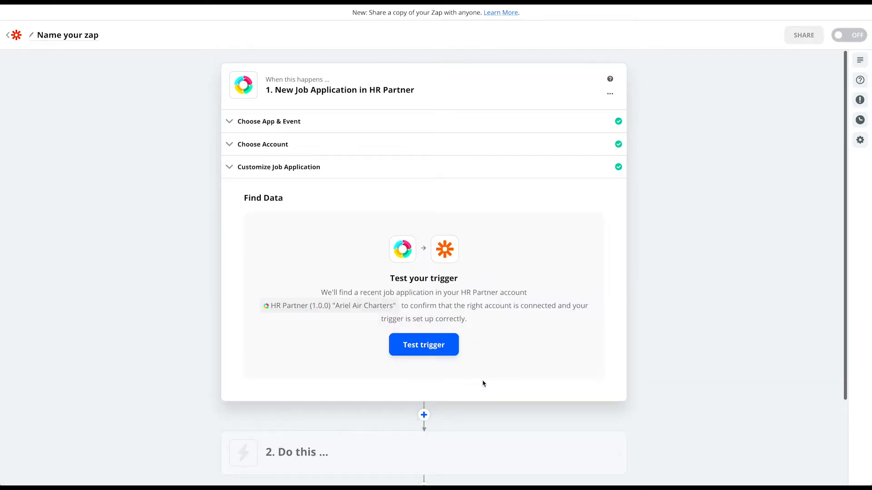
Step: Test the trigger, review the sample Senior Pilot application at stage Job Offer, and continue
left_click(429, 349)
left_click(429, 349)
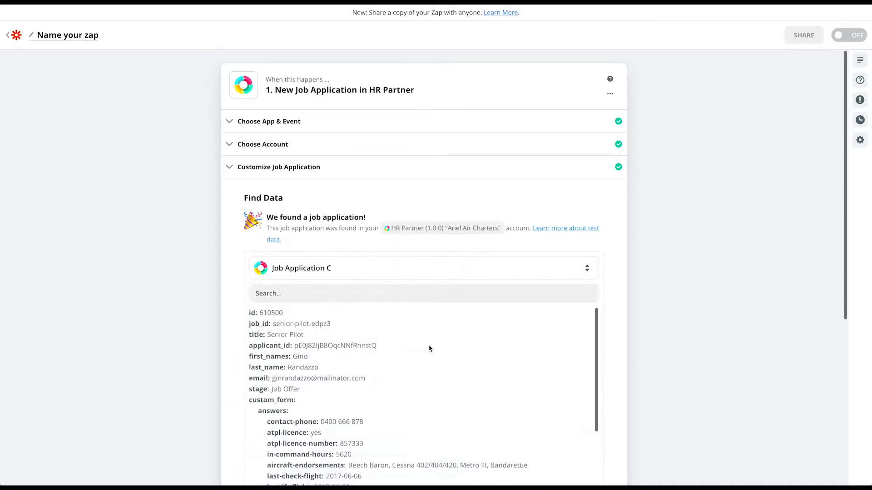
scroll(363, 358, "down", 2)
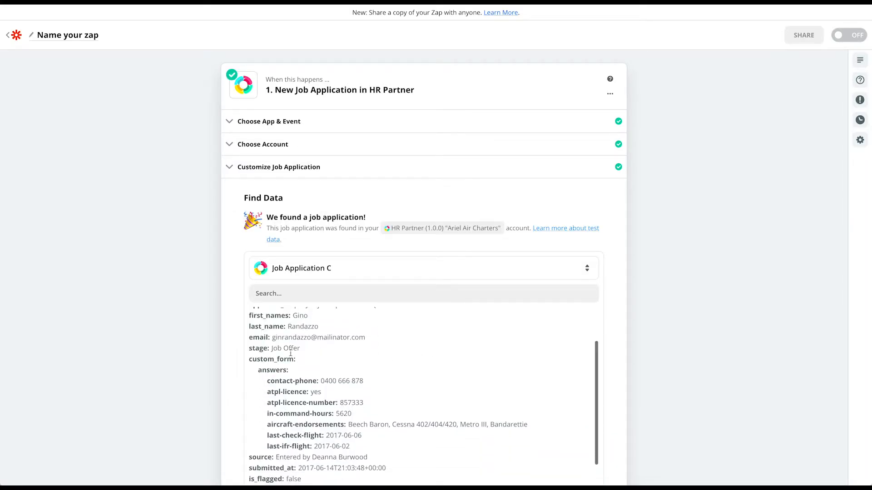
scroll(230, 418, "down", 3)
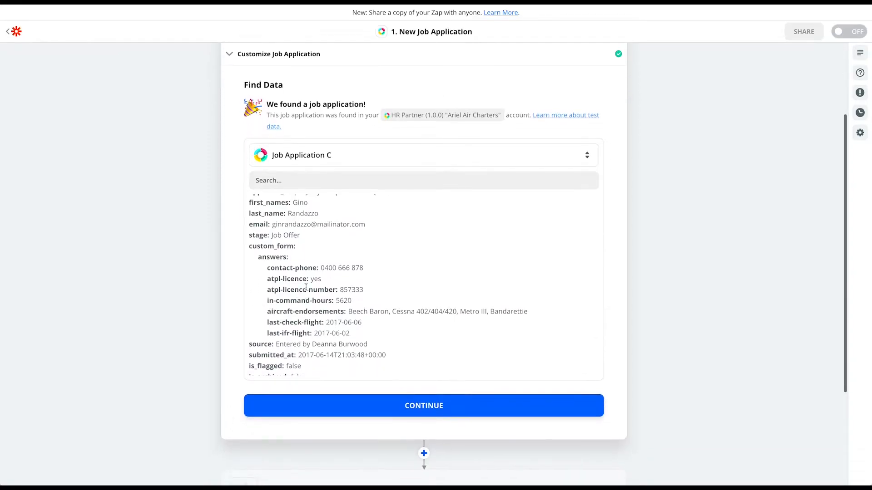
scroll(306, 290, "down", 1)
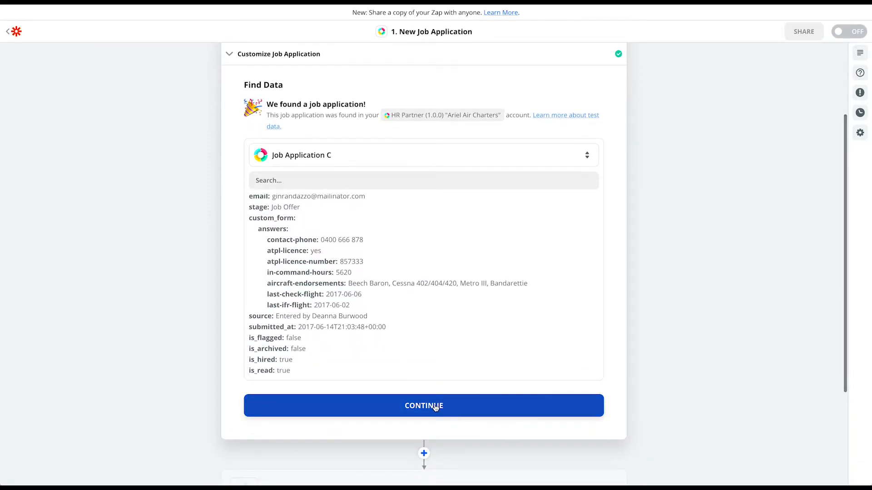
left_click(436, 406)
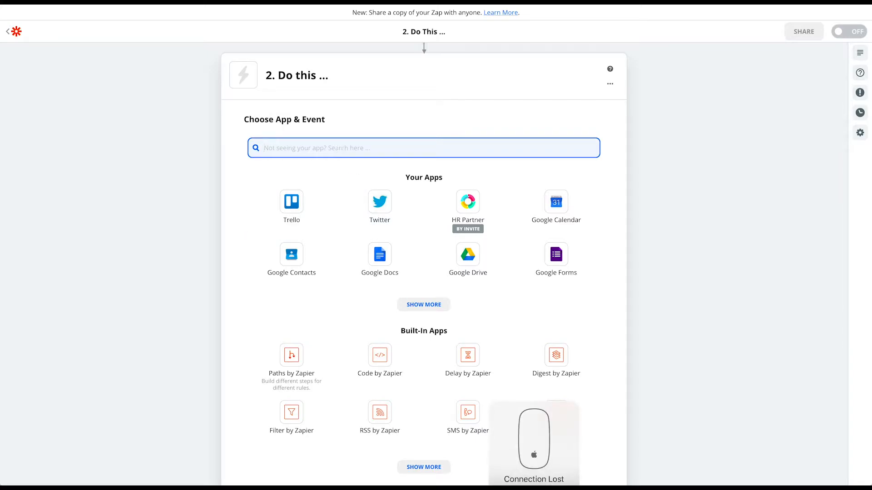
Step: Make step 2 a Google Sheets action with the Create Spreadsheet Row event
type("sheets")
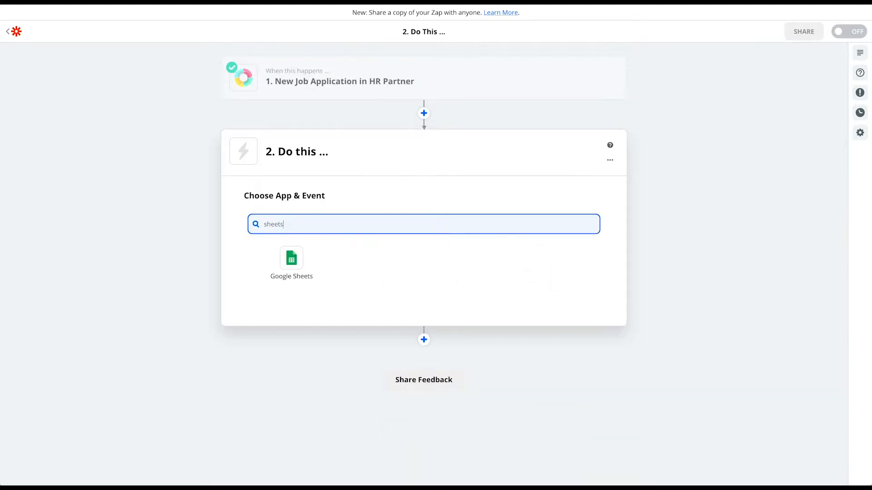
left_click(292, 265)
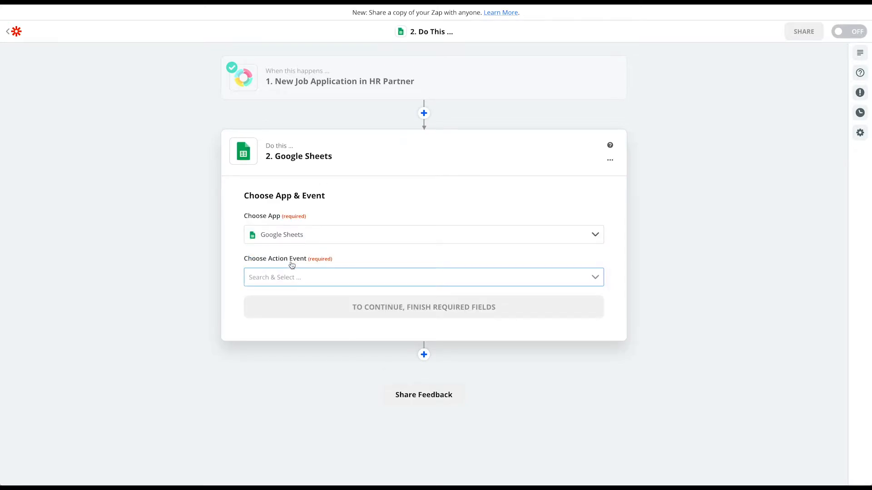
left_click(339, 277)
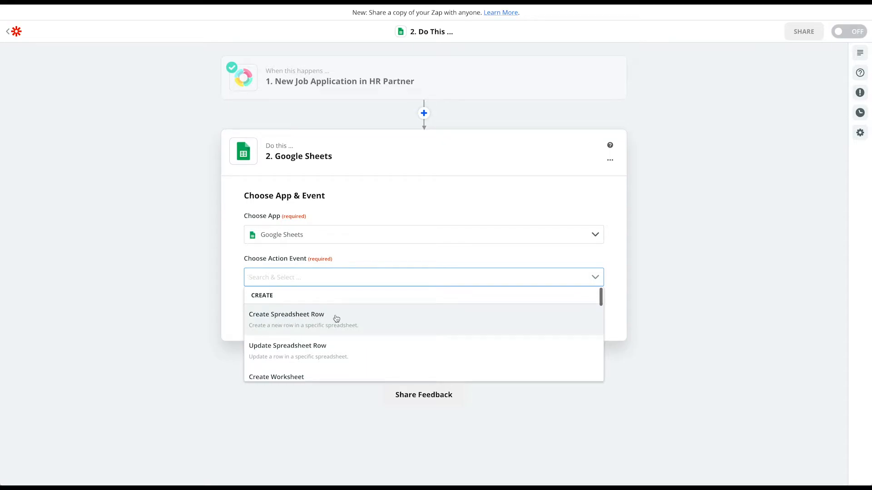
left_click(297, 321)
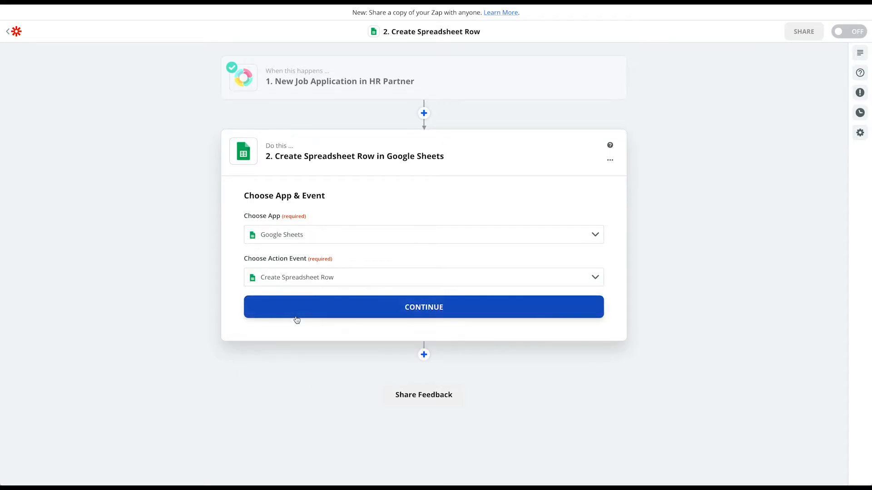
left_click(428, 308)
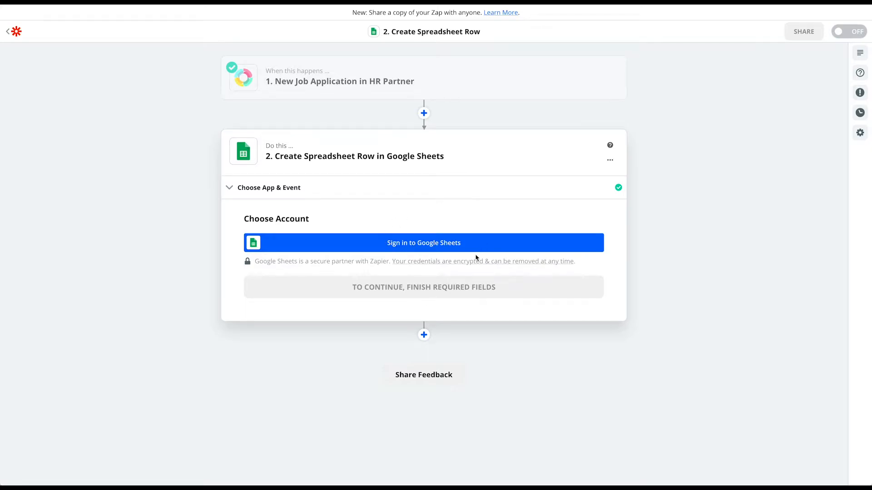
Step: Sign in with the first listed Google account and allow Zapier access
left_click(427, 243)
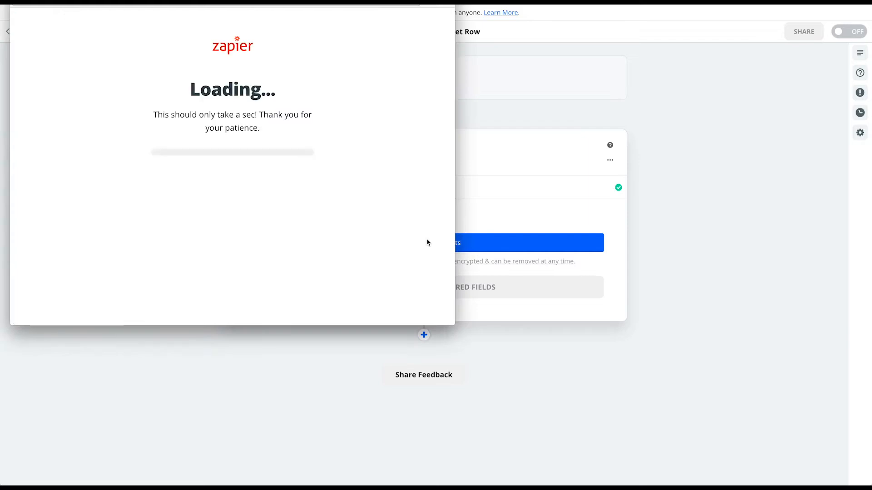
left_click_drag(246, 6, 268, 35)
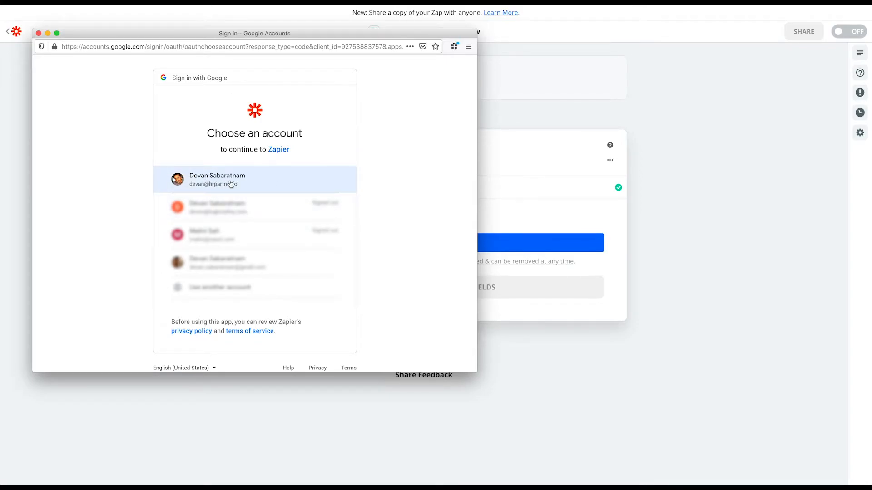
left_click(231, 183)
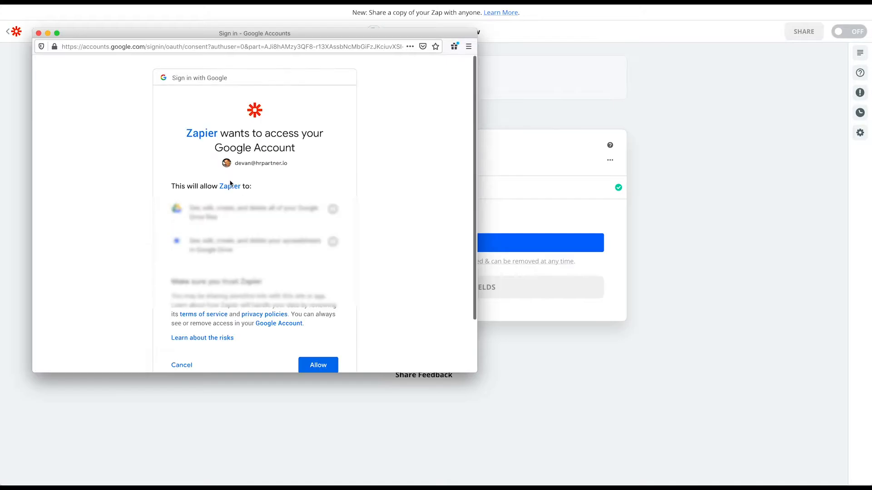
scroll(298, 201, "down", 1)
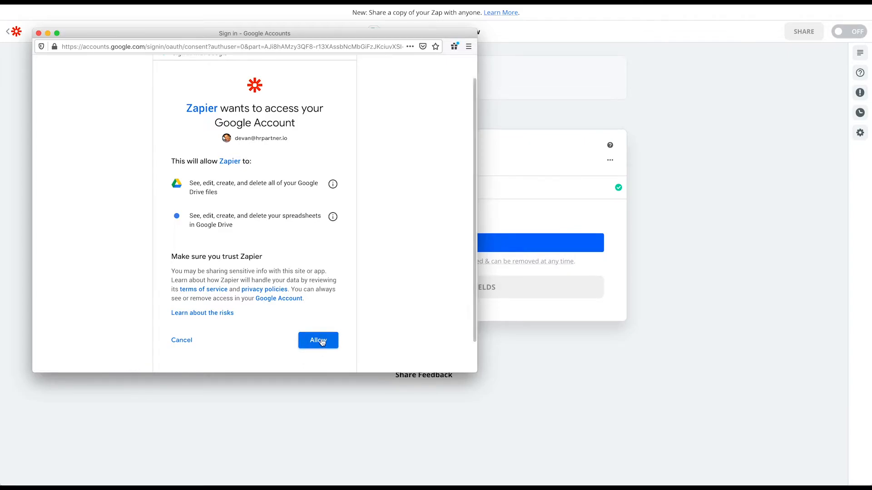
left_click(320, 341)
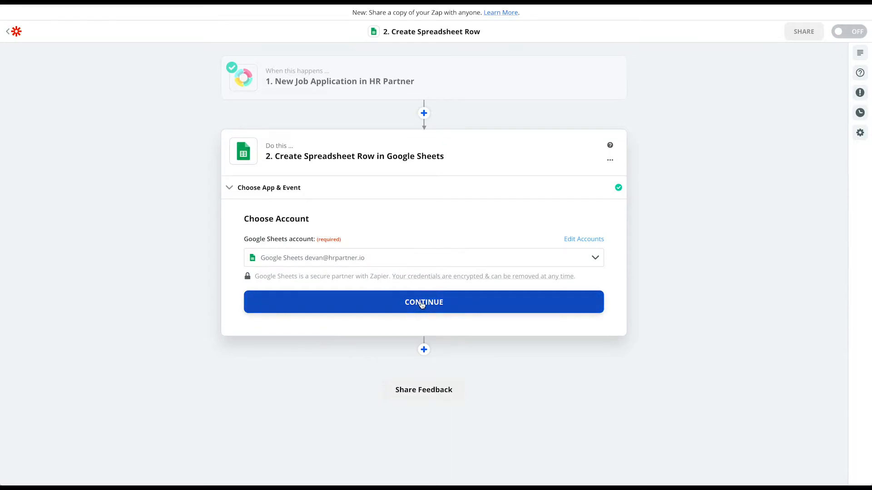
Step: Target My Google Drive, the Senior Pilot Applications spreadsheet and its Applicants worksheet
left_click(421, 303)
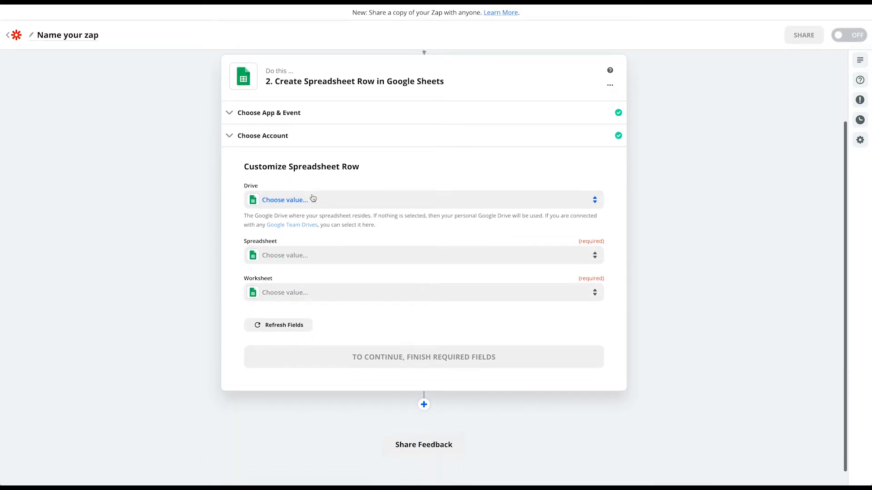
left_click(313, 200)
left_click(261, 277)
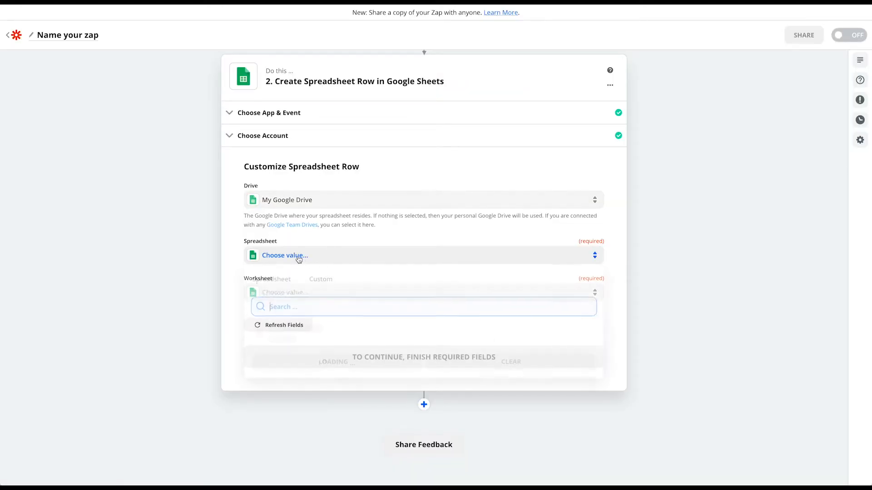
left_click(299, 258)
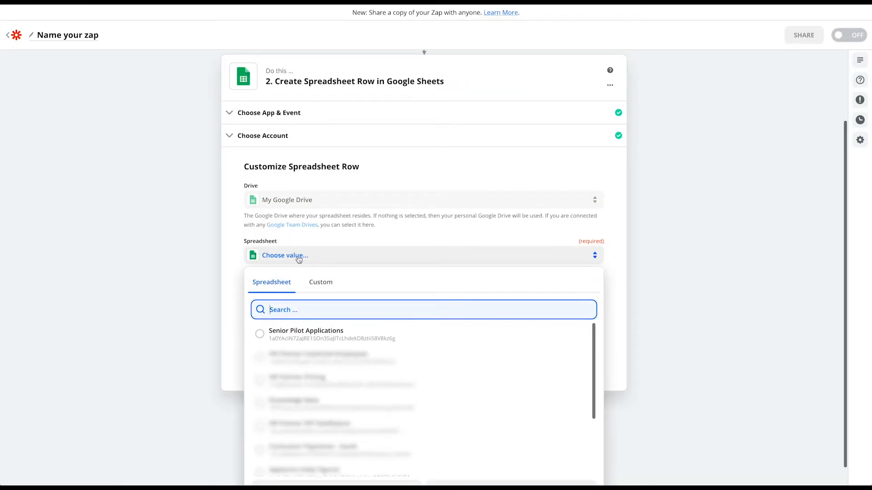
left_click(260, 336)
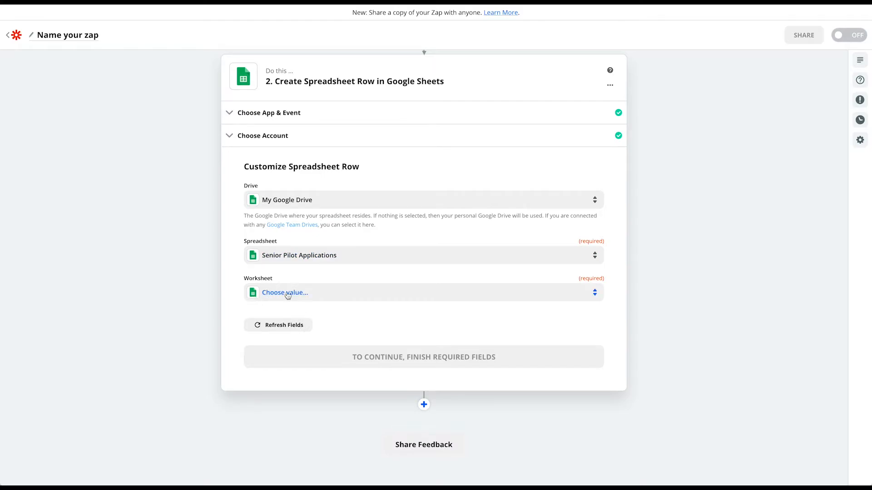
left_click(306, 293)
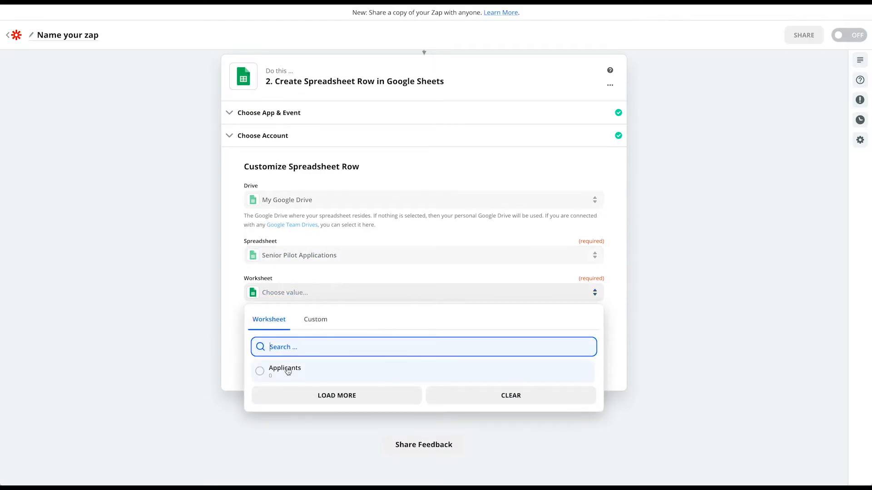
left_click(260, 373)
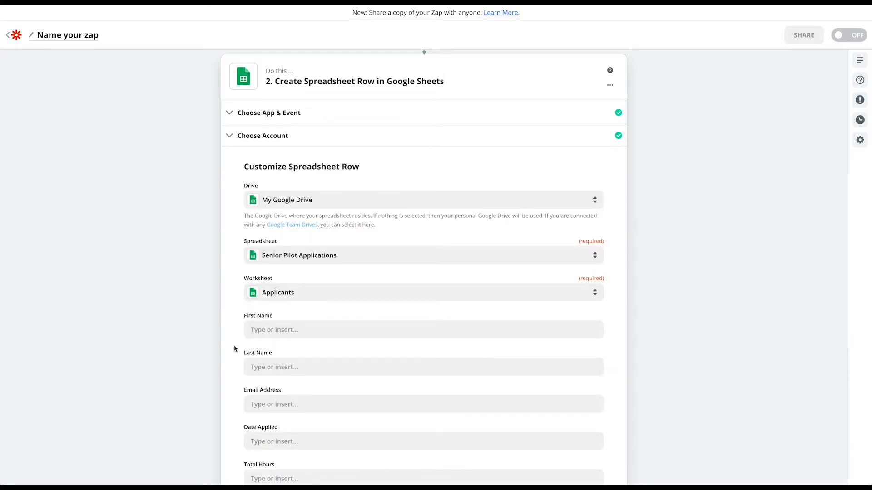
scroll(234, 348, "down", 3)
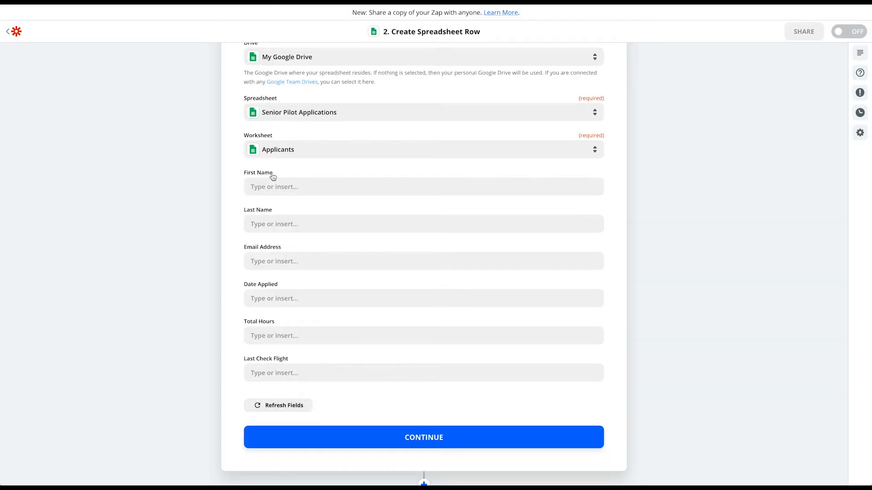
Step: Map the applicant's First Name and Last Name into the First Name and Last Name columns
left_click(284, 184)
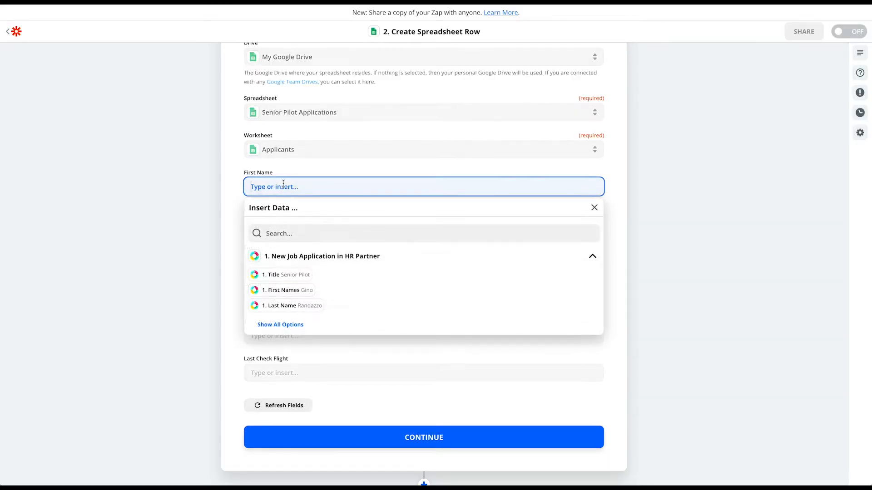
left_click(279, 325)
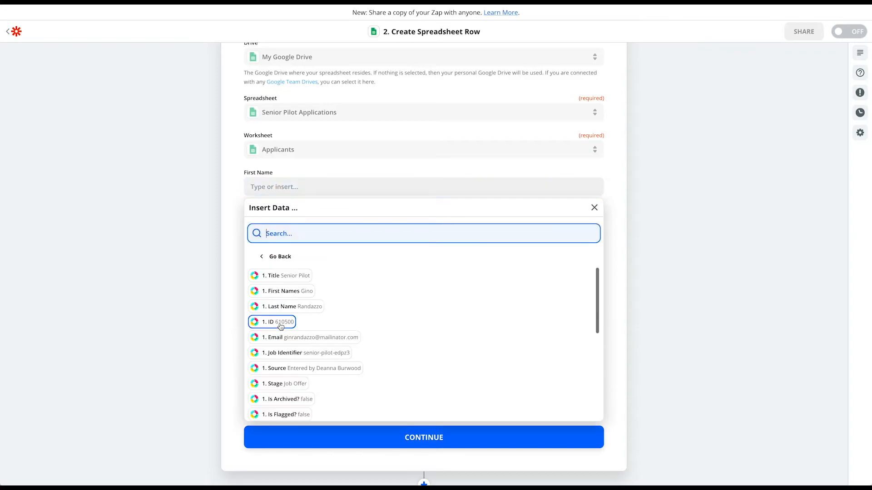
left_click(294, 292)
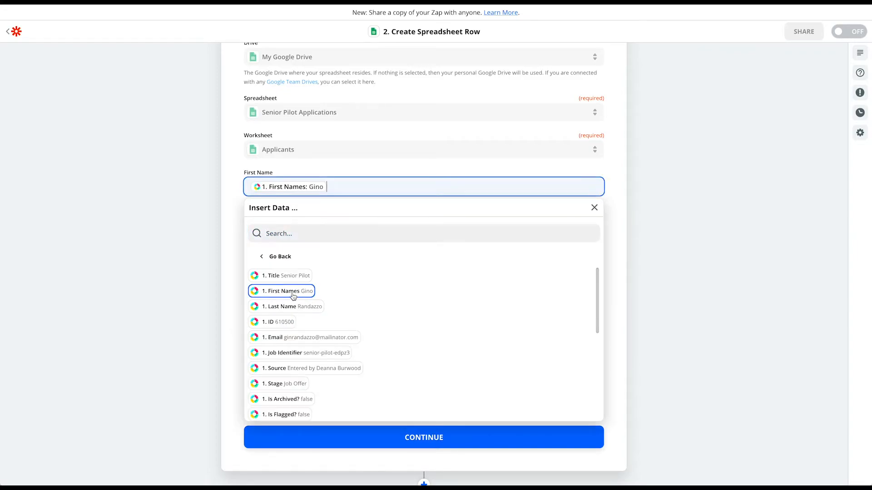
left_click(233, 236)
left_click(267, 222)
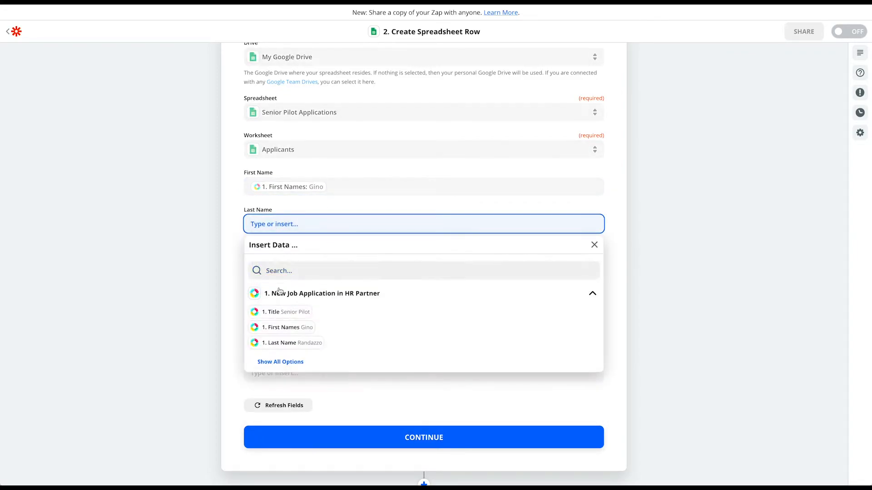
left_click(262, 343)
left_click(240, 284)
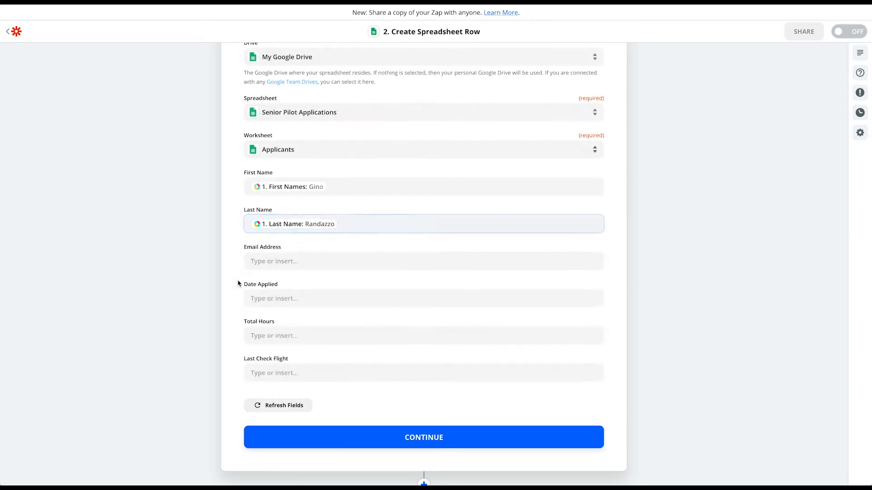
Step: Map Email into Email Address and Submitted At into Date Applied
left_click(261, 262)
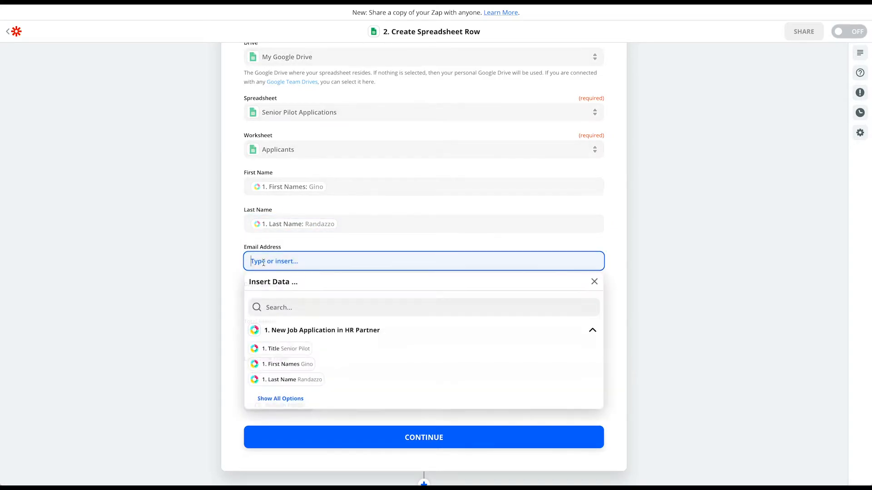
left_click(288, 397)
scroll(289, 393, "down", 1)
left_click(309, 400)
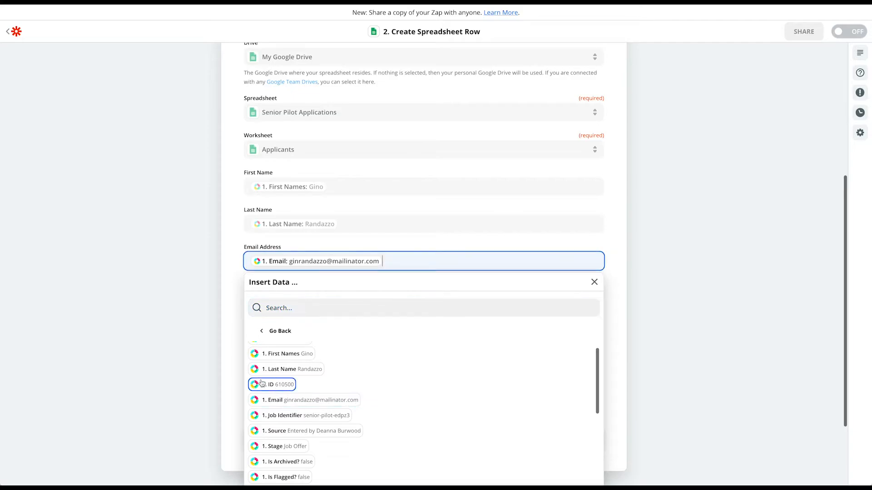
left_click(226, 345)
left_click(250, 302)
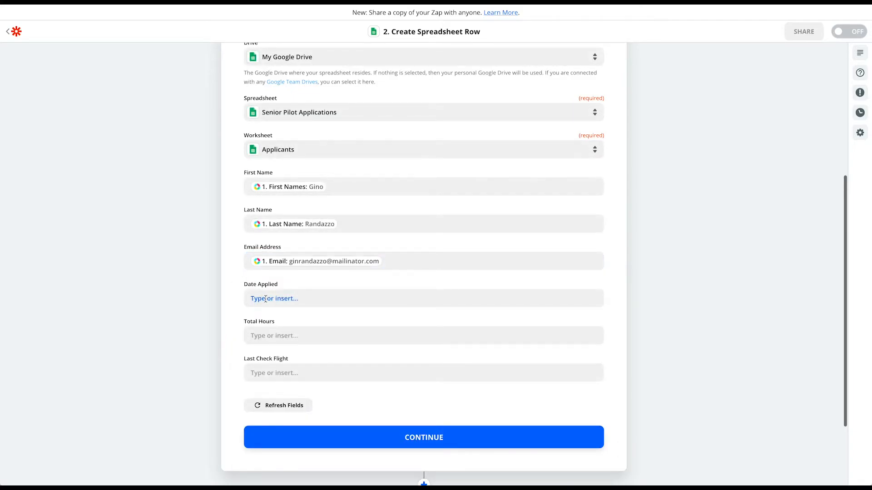
left_click(279, 436)
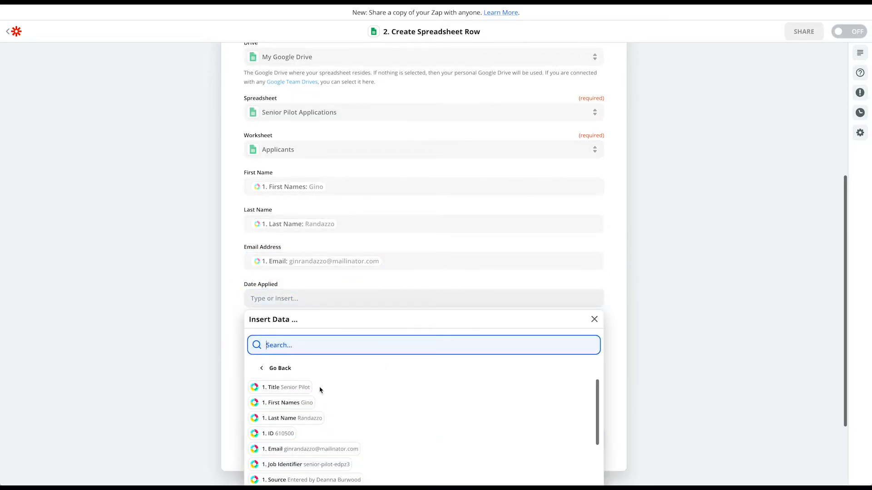
scroll(321, 389, "down", 5)
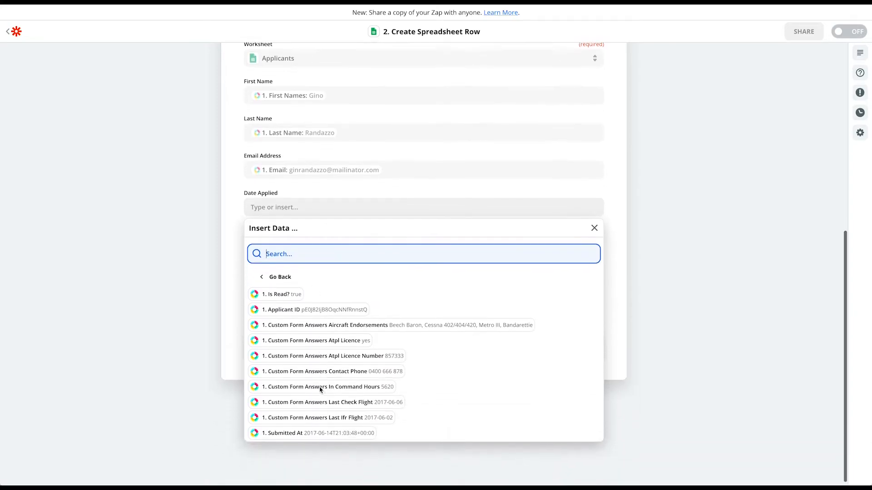
left_click(317, 429)
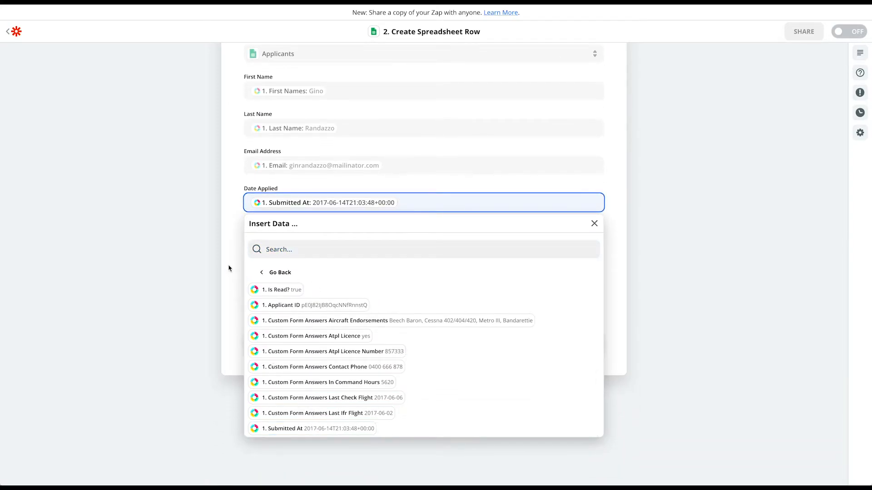
left_click(229, 269)
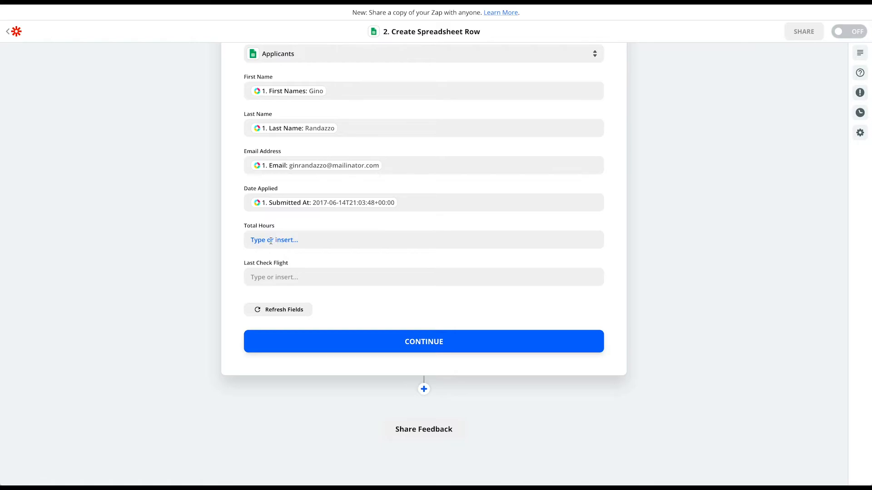
Step: Map In Command Hours into Total Hours and the Last Check Flight answer into Last Check Flight
left_click(278, 240)
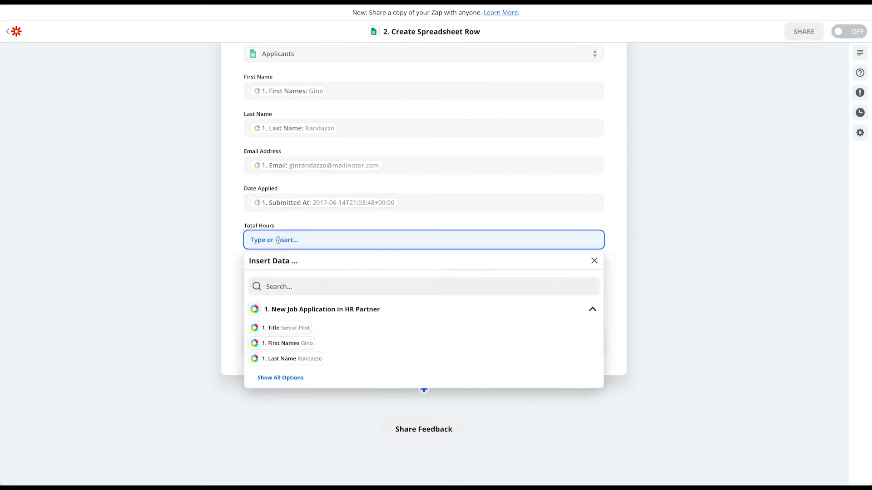
left_click(277, 378)
scroll(311, 371, "down", 2)
scroll(312, 371, "down", 3)
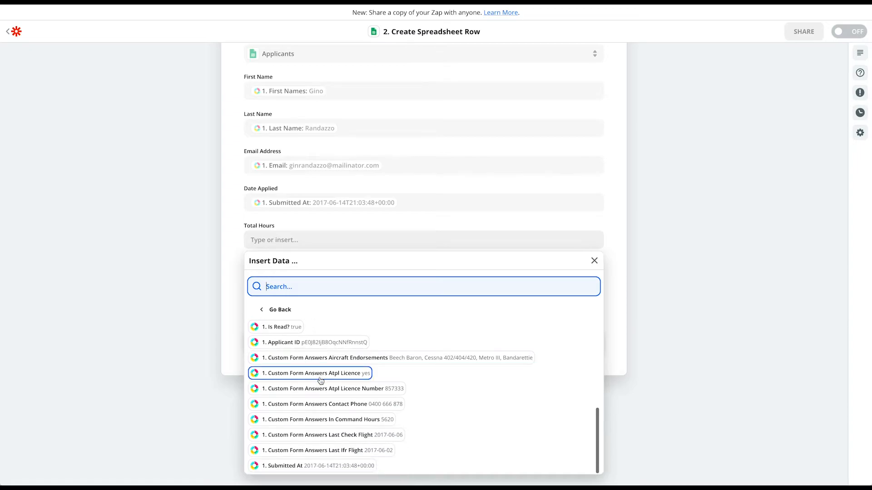
left_click(344, 421)
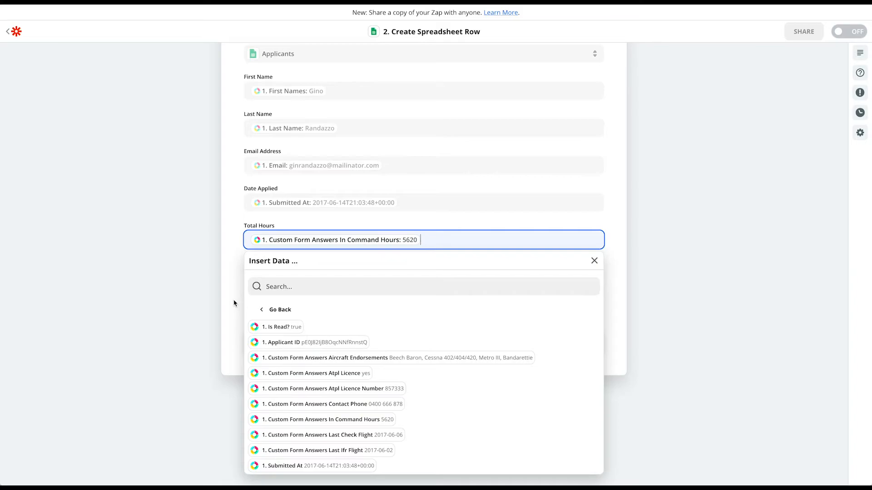
left_click(235, 301)
left_click(265, 278)
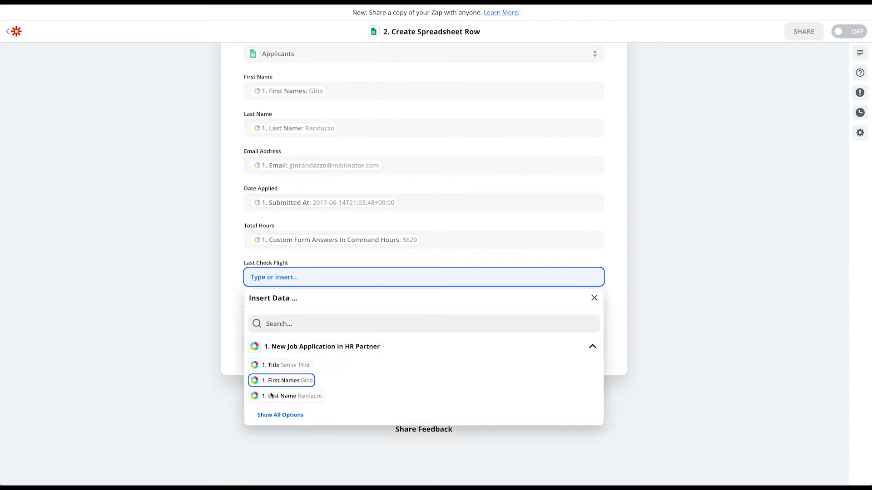
left_click(276, 415)
scroll(335, 381, "down", 5)
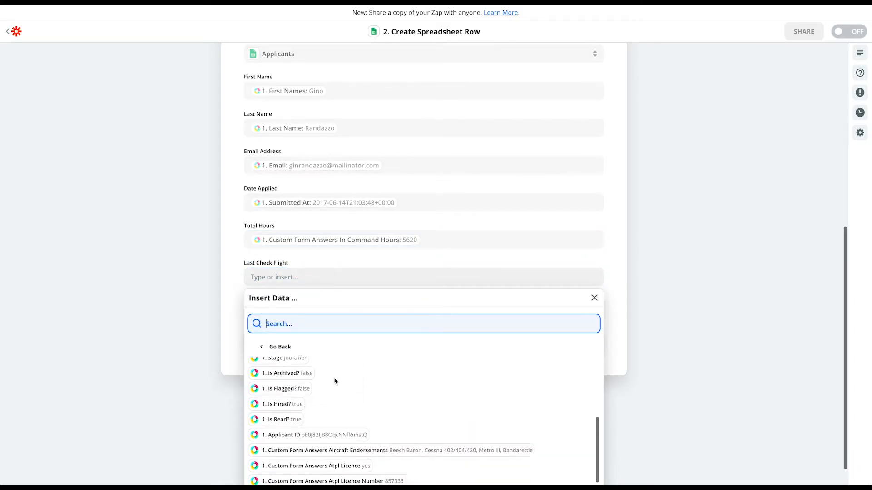
scroll(335, 382, "down", 1)
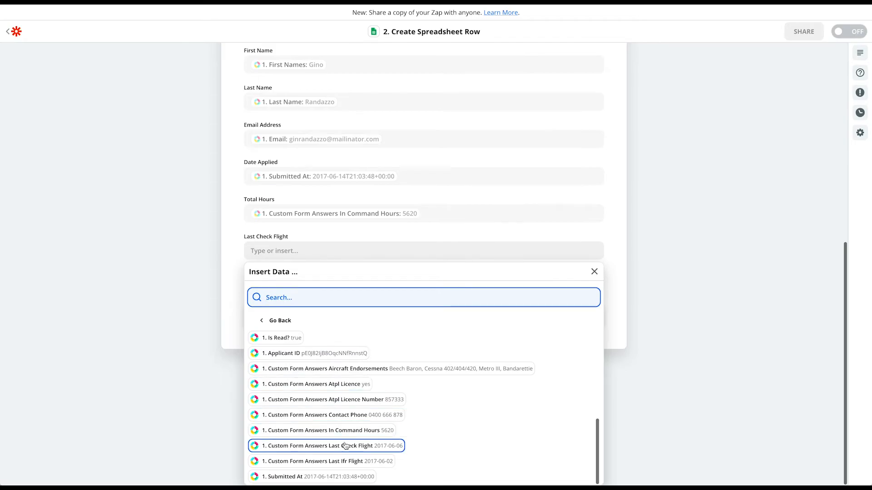
left_click(358, 447)
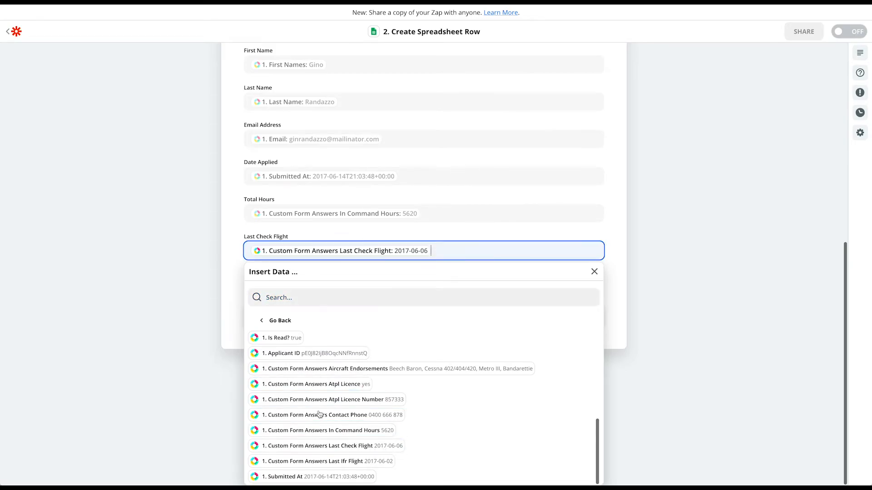
left_click(227, 301)
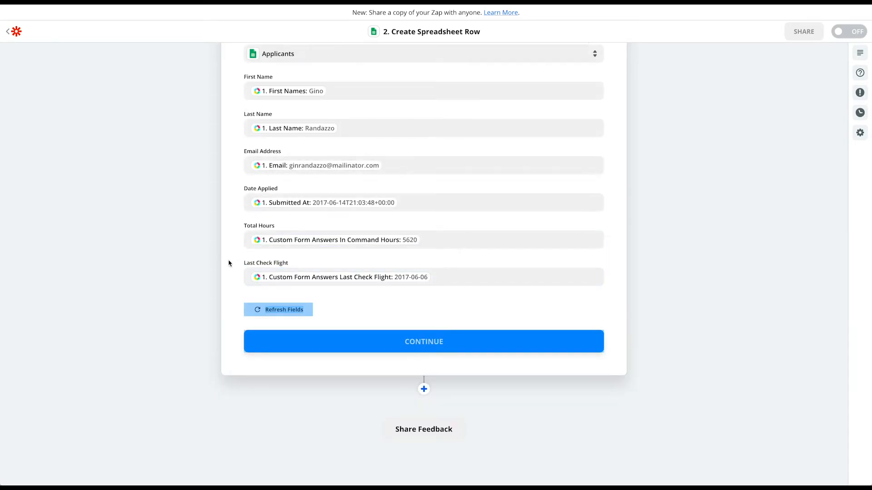
Step: Send a test row to the Applicants sheet, showing Total Hours 5620 and Last Check Flight 6/6/2017
left_click(422, 341)
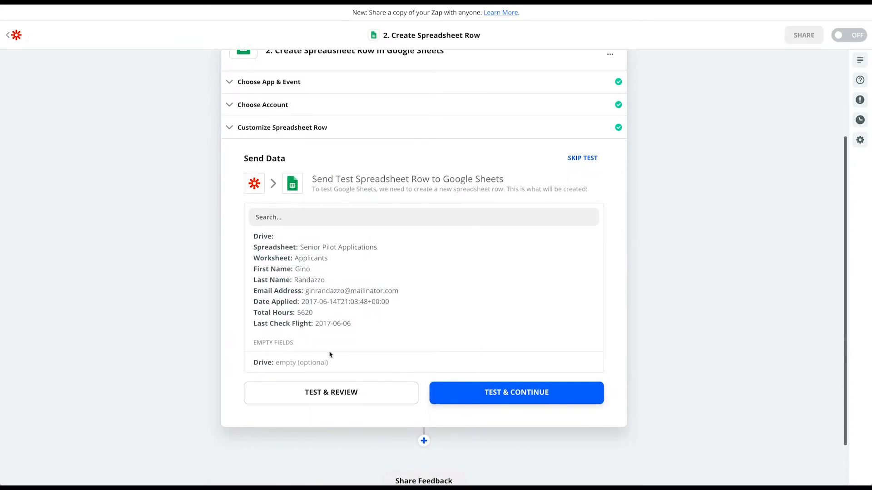
left_click(531, 395)
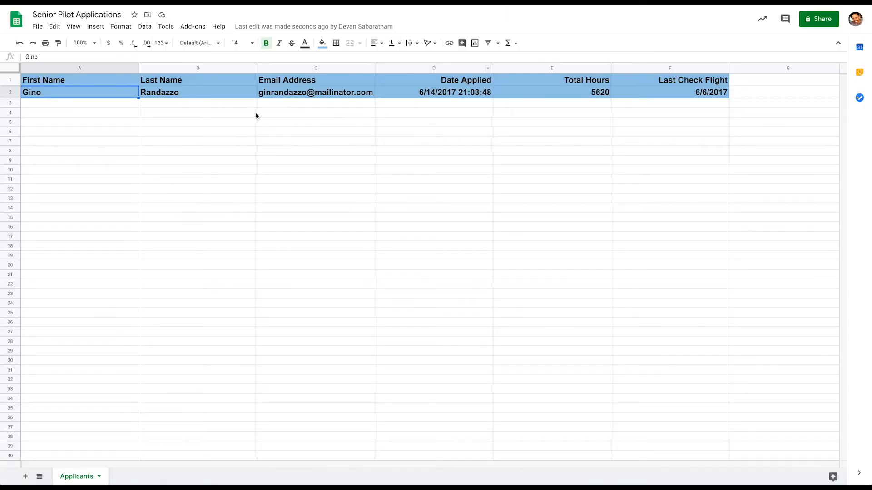
Step: Give the test applicant row A2:F2 a white fill instead of the header's blue
left_click(255, 115)
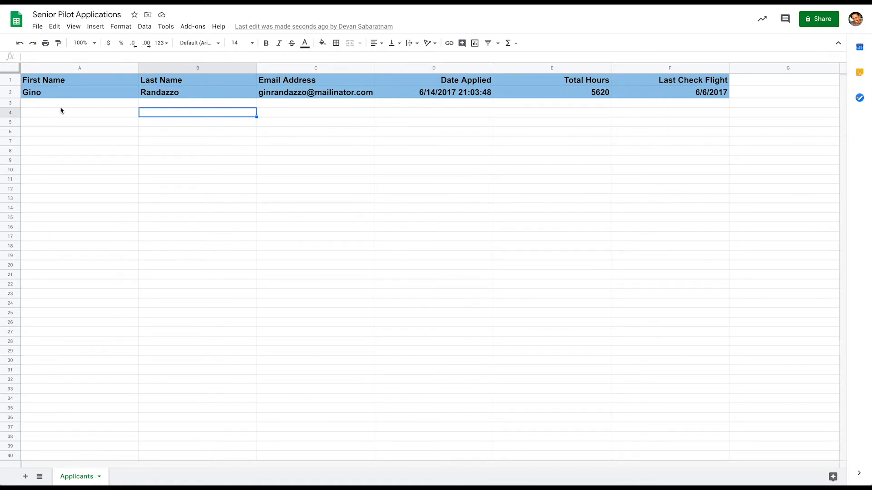
left_click_drag(74, 96, 650, 94)
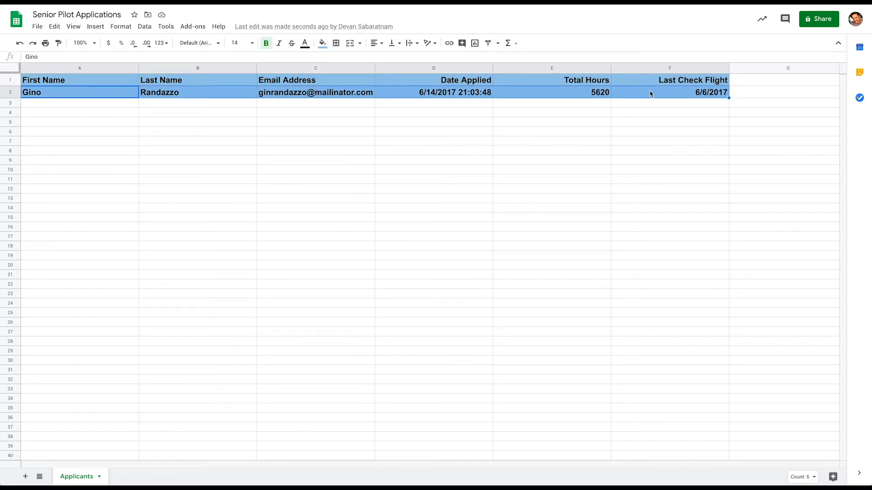
left_click(322, 43)
left_click(416, 74)
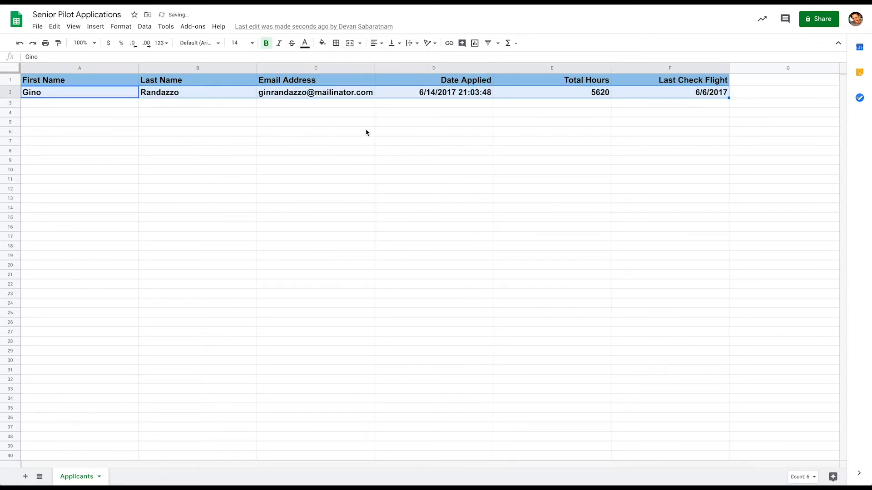
left_click(328, 162)
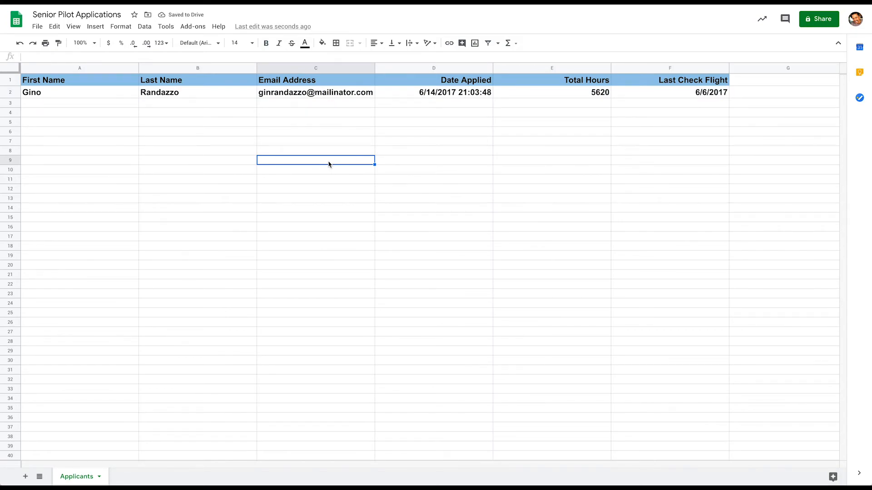
left_click(95, 105)
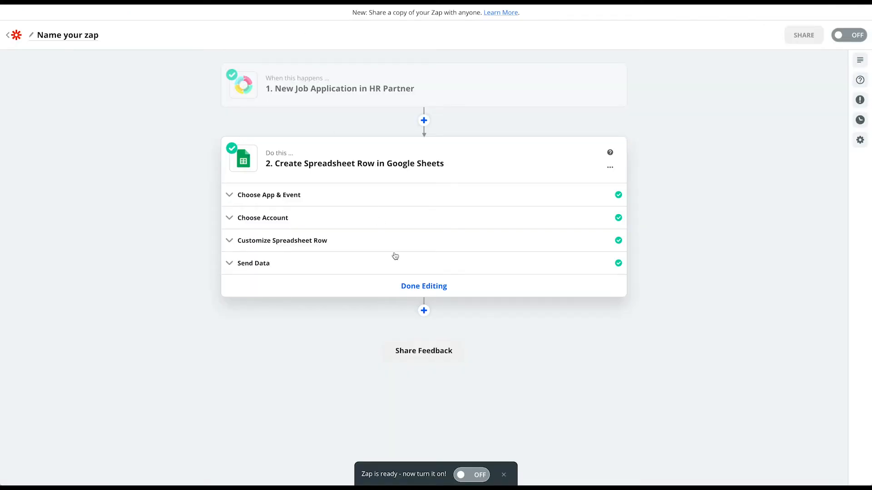
Step: Switch the zap on, name it 'Send Job Applicants To Google Sheet', and return to the zaps list
left_click(473, 479)
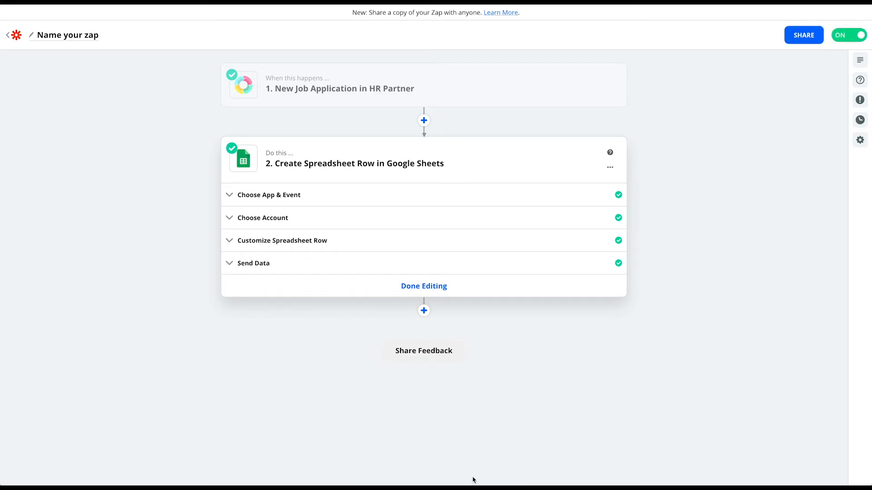
left_click(73, 39)
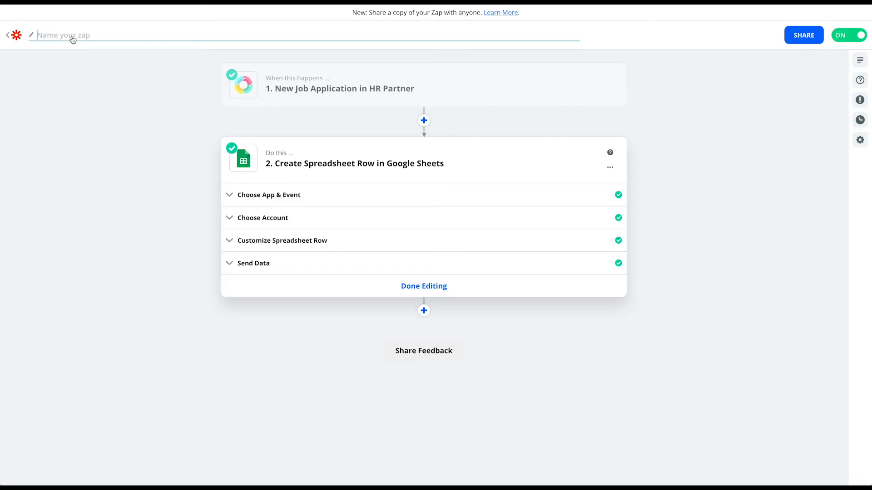
type("Send Job Applicants To Google Sheet")
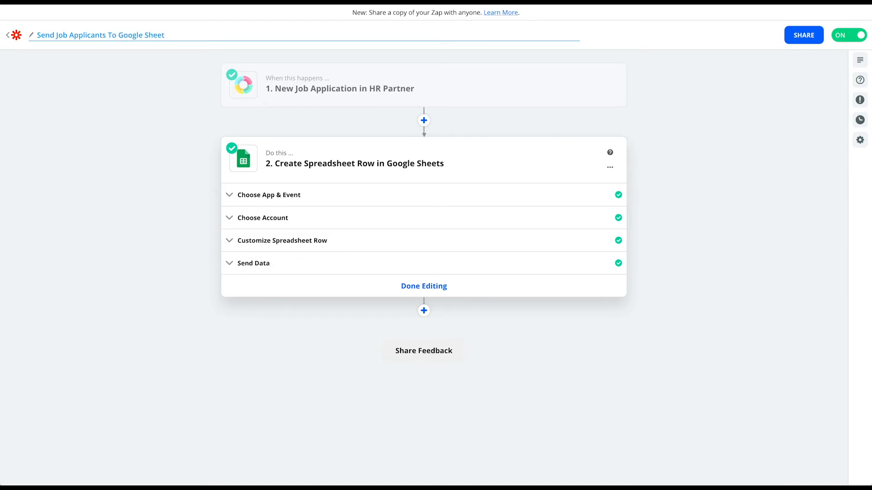
key("Return")
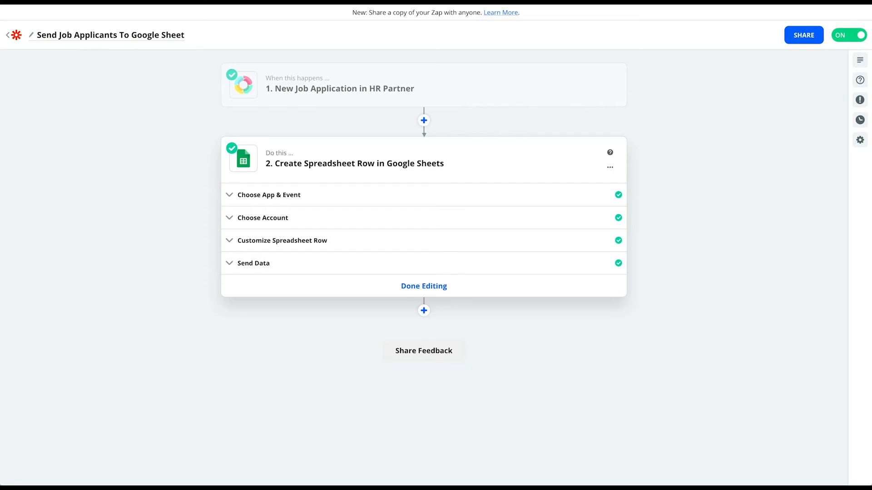
left_click(16, 36)
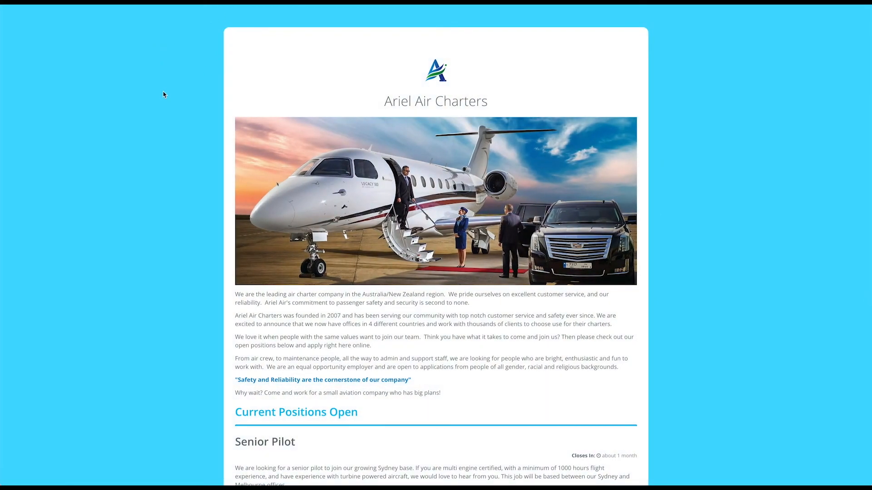
Step: Open the Senior Pilot posting and enter the applicant's first name, last name, e-mail and phone number
scroll(165, 95, "down", 5)
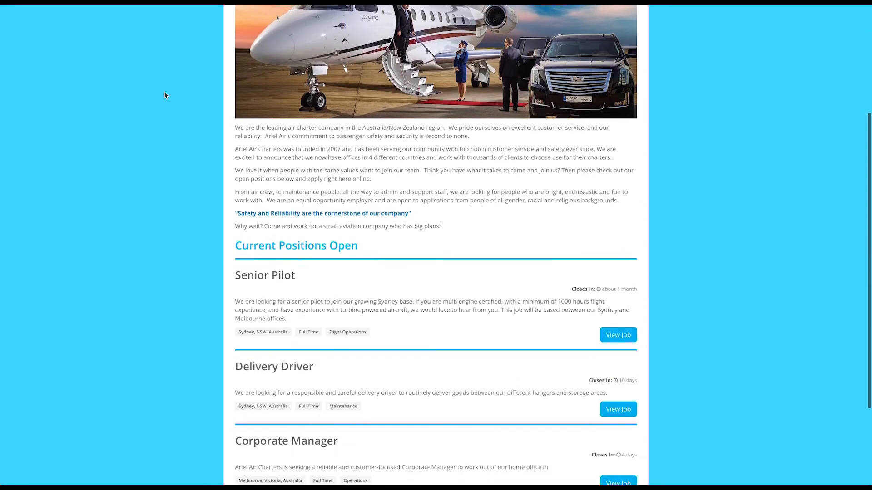
left_click(613, 296)
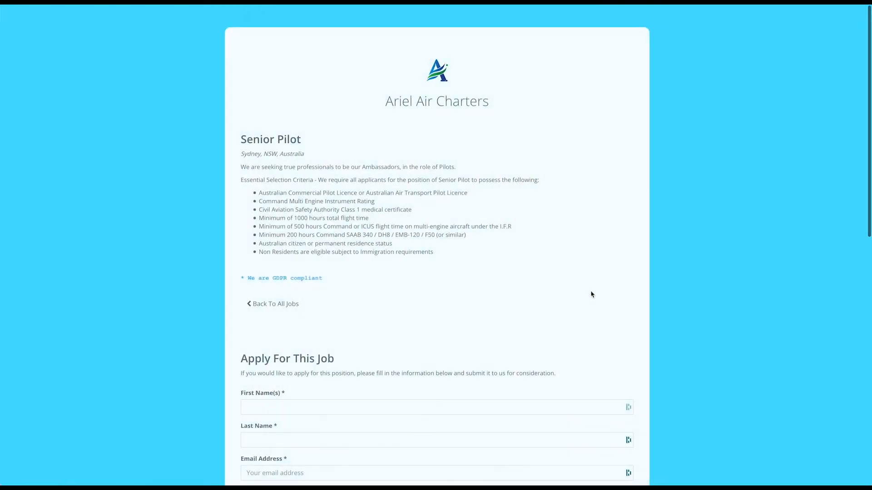
scroll(171, 278, "down", 3)
left_click(268, 264)
key("Tab")
key("Tab")
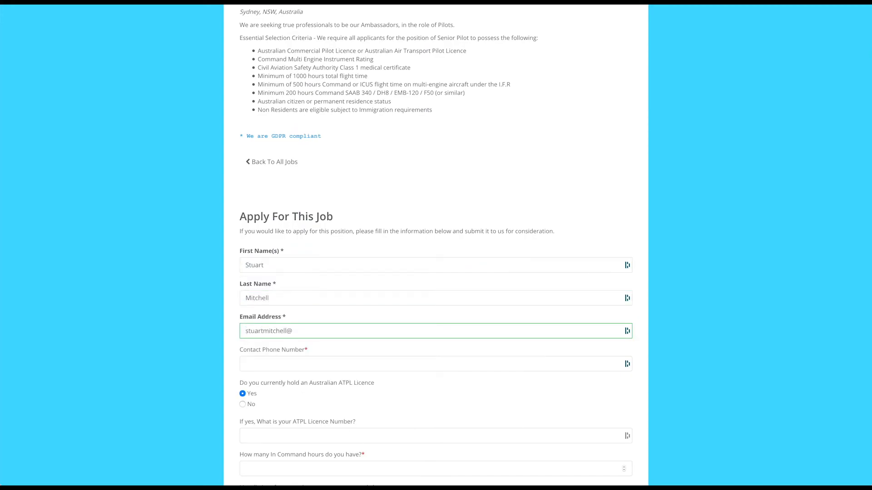
key("Tab")
type("12348976")
Step: Enter the ATPL licence number, 2550 command hours, and aircraft types Cessna, Piper, Metroliner
scroll(436, 245, "down", 5)
key("Tab")
key("Tab")
type("1009")
key("Tab")
type("2Cessna, Piper, Metroliner")
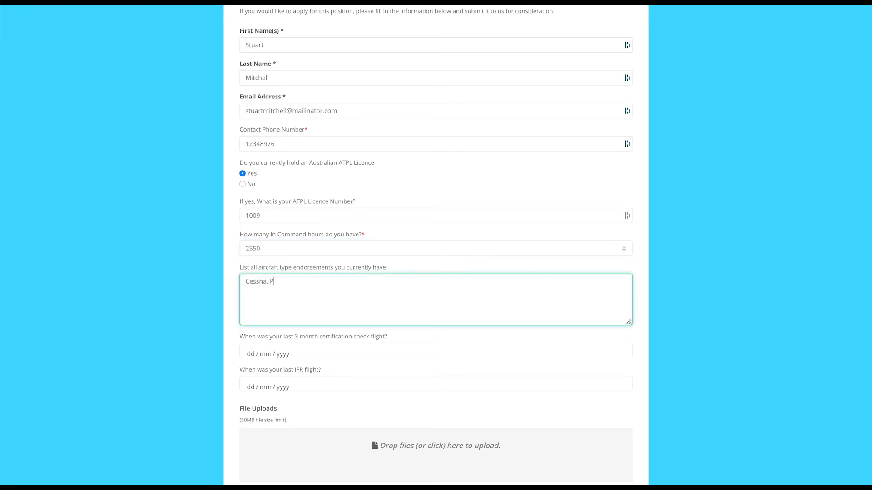
Step: Set the last check flight to 30/06/2020 and pick the last IFR flight date, then submit the application
left_click(298, 357)
left_click(283, 402)
left_click(282, 386)
left_click(270, 436)
left_click(231, 398)
scroll(230, 398, "down", 3)
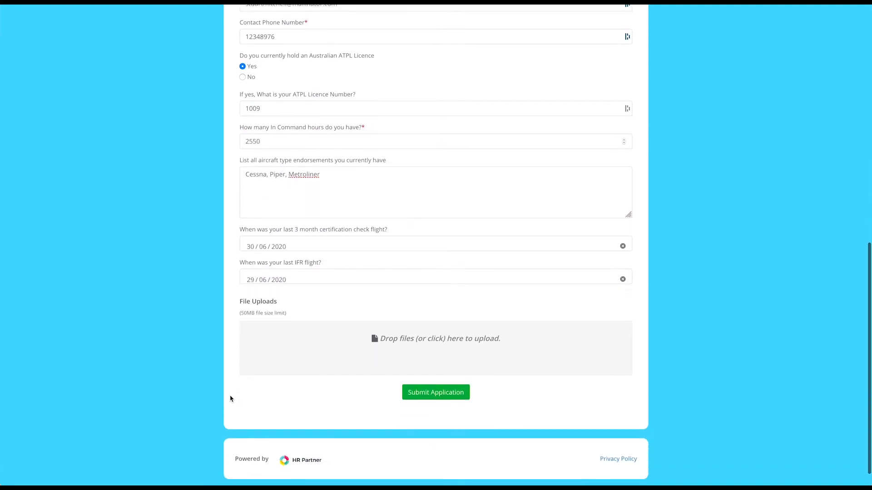
left_click(445, 391)
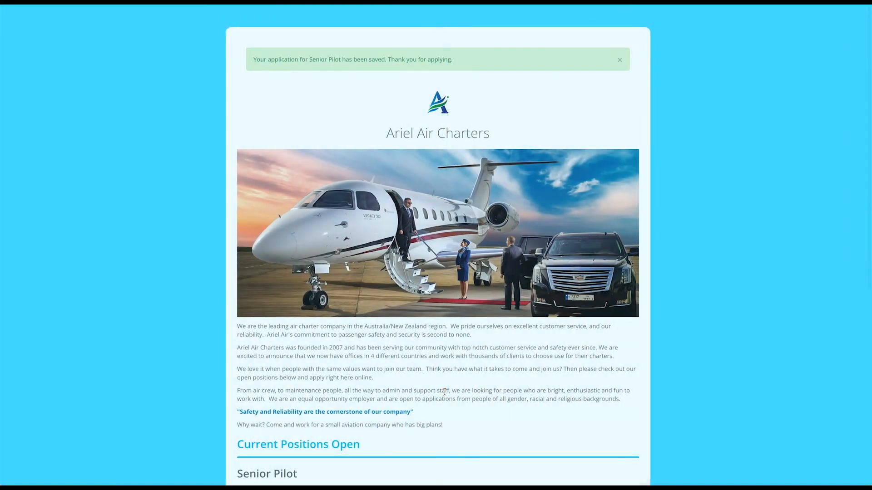
scroll(445, 392, "down", 3)
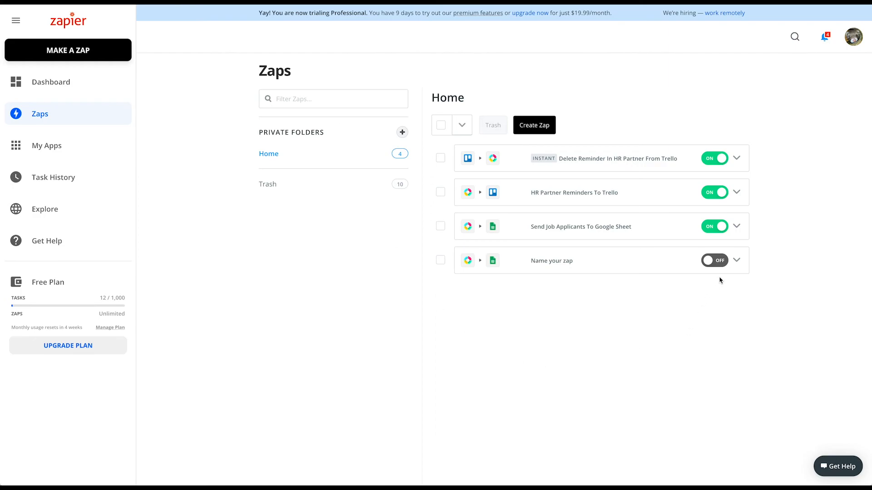
Step: Manually run the Send Job Applicants To Google Sheet zap from its menu and close the run status summary
left_click(736, 226)
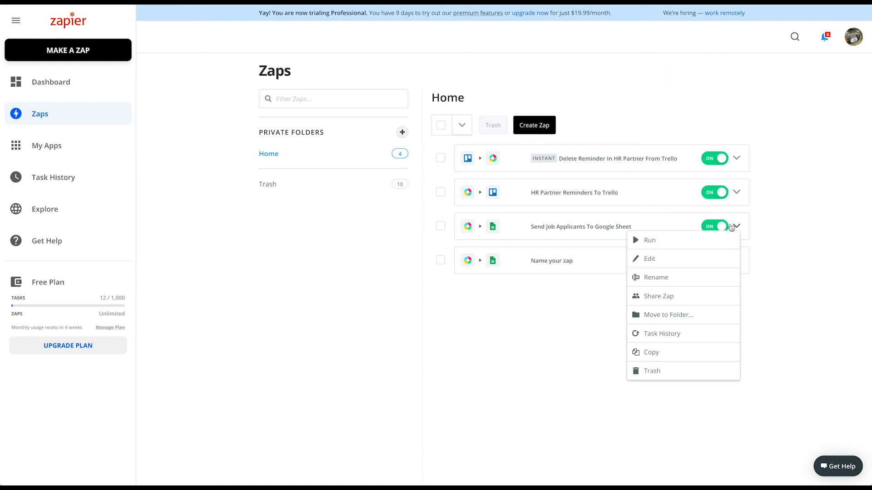
left_click(652, 241)
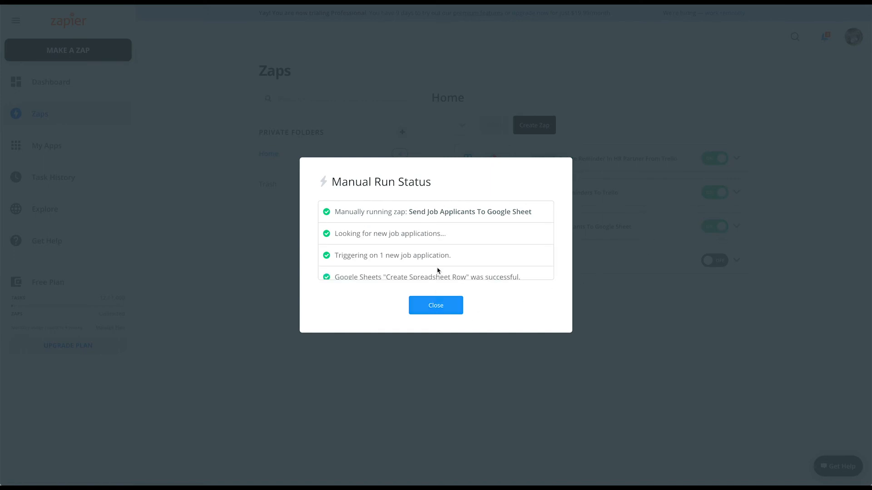
scroll(437, 263, "down", 1)
left_click(444, 305)
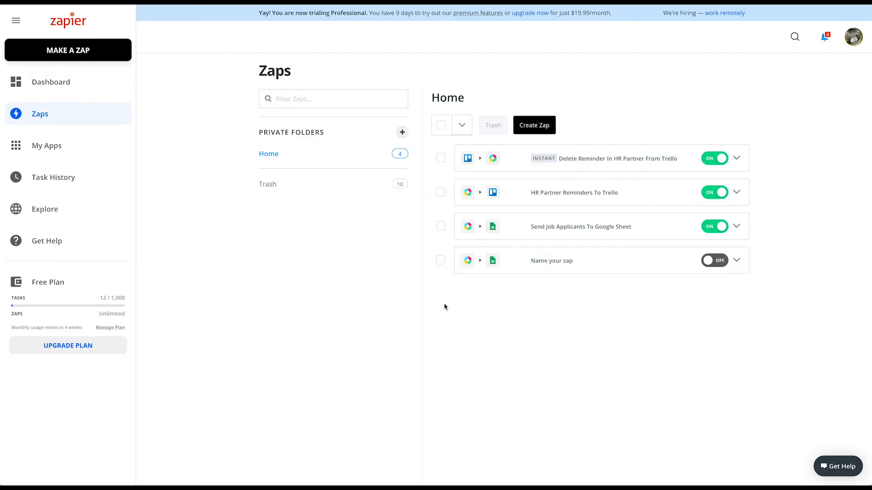